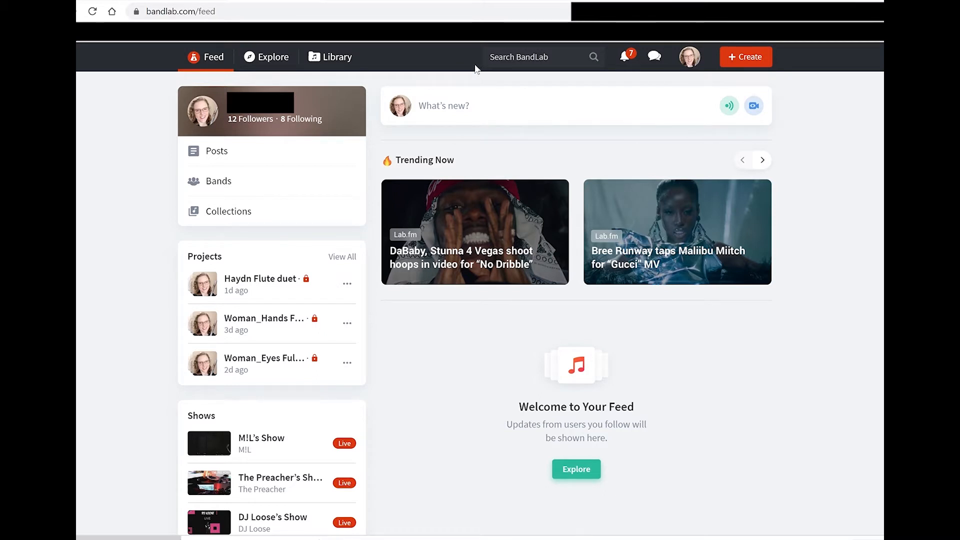
Step: Look over the options available for the account and close them without choosing any
left_click(696, 63)
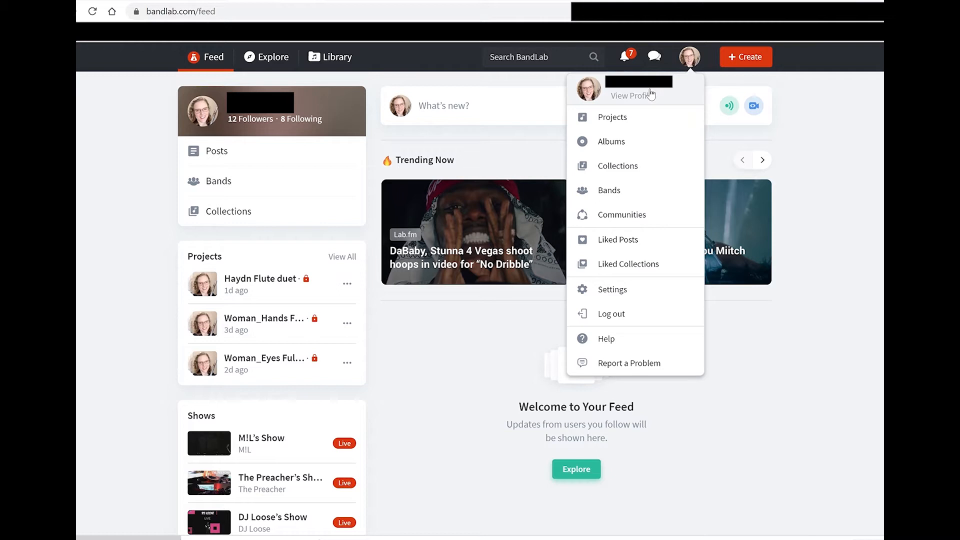
left_click(836, 182)
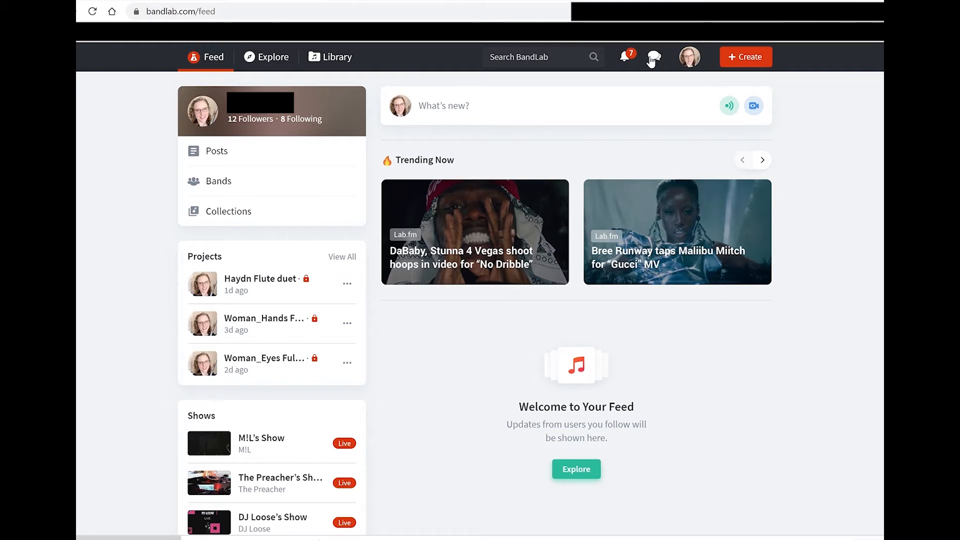
Step: Open the project library and search BandLab for "rvjstudio"
left_click(333, 59)
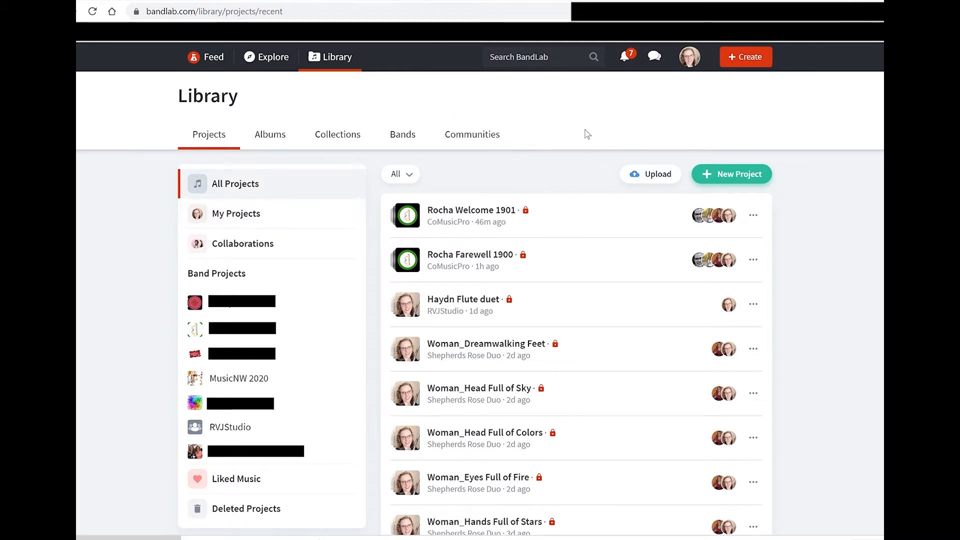
left_click(530, 63)
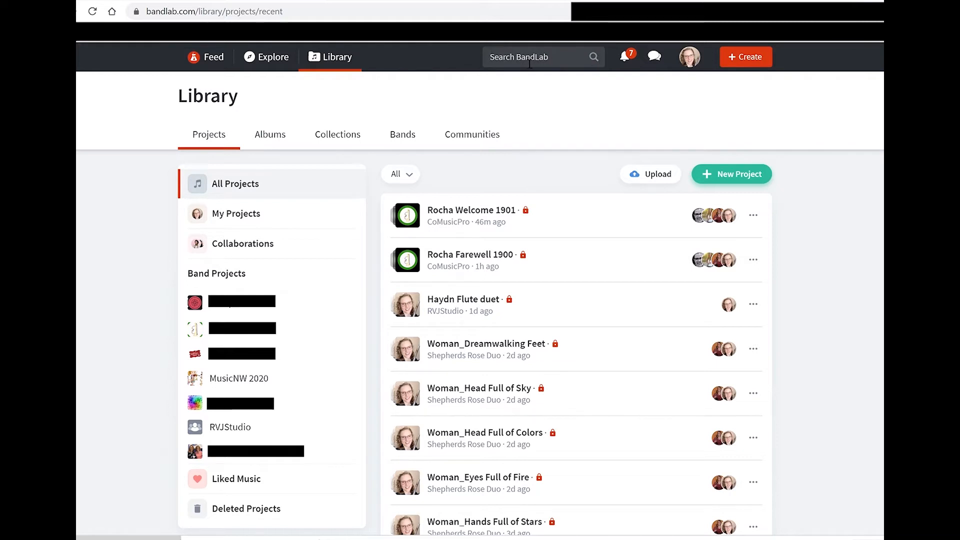
type("rvjstudio")
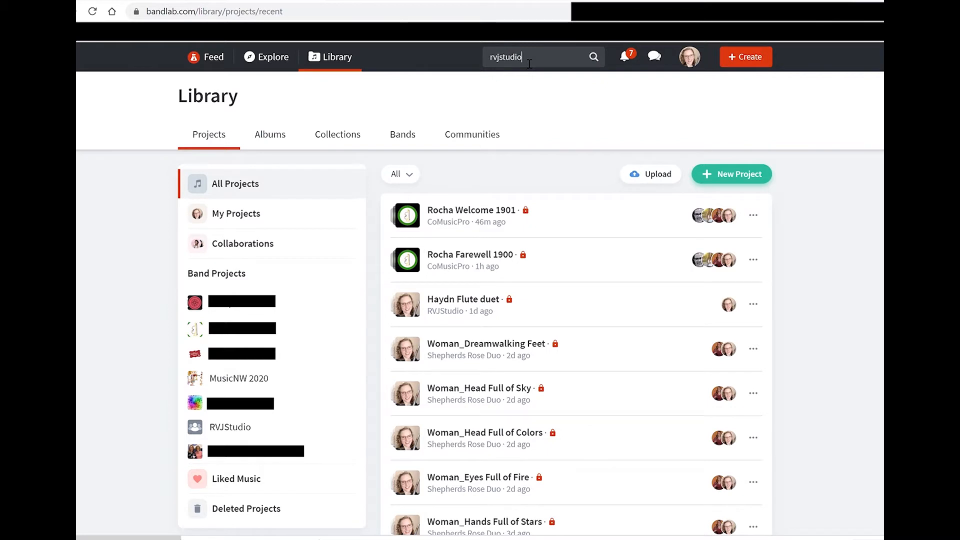
key("Return")
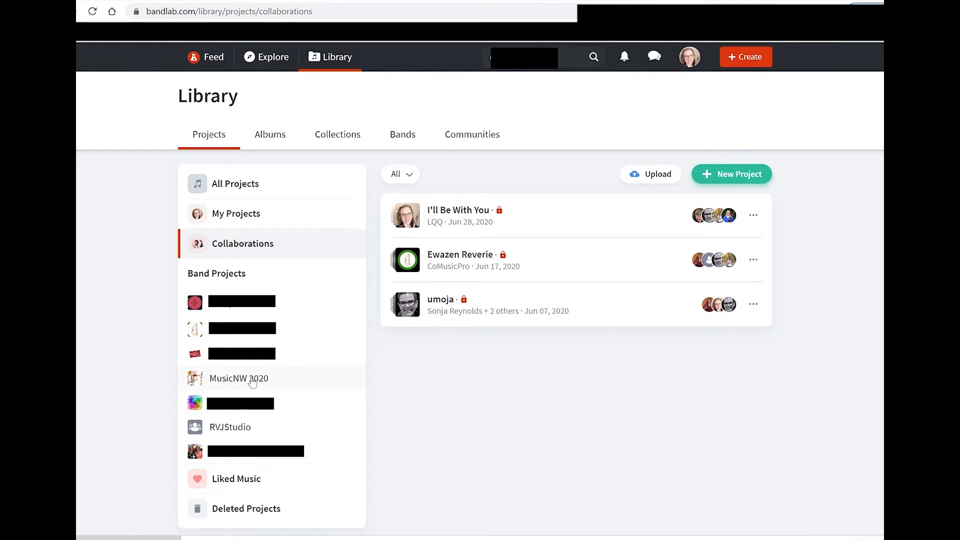
Step: Show the MusicNW 2020 band's projects in the library and switch to the list of bands
left_click(253, 382)
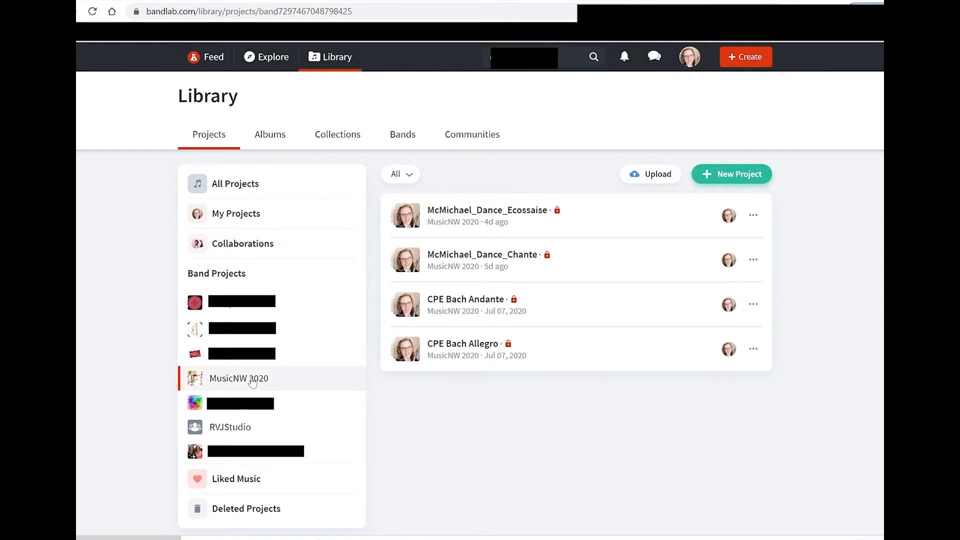
left_click(253, 382)
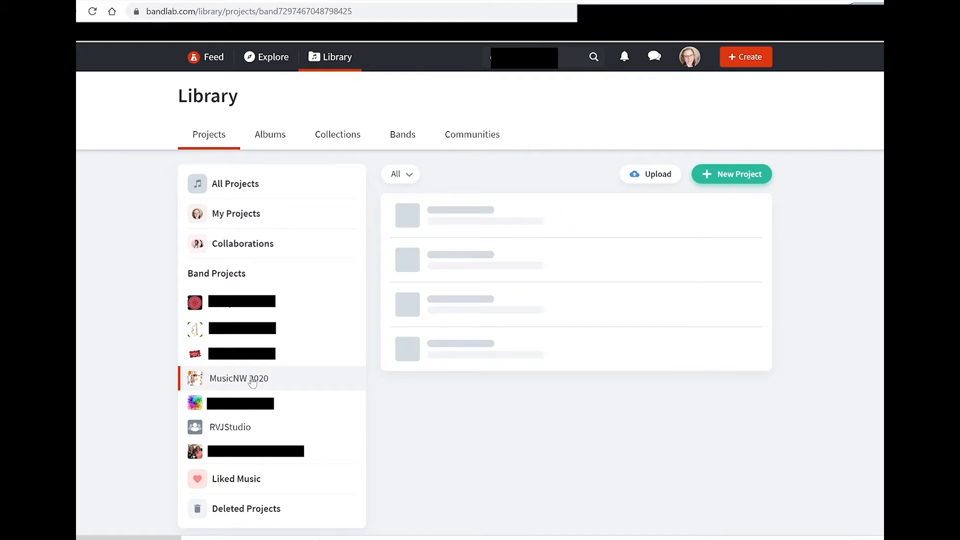
left_click(405, 140)
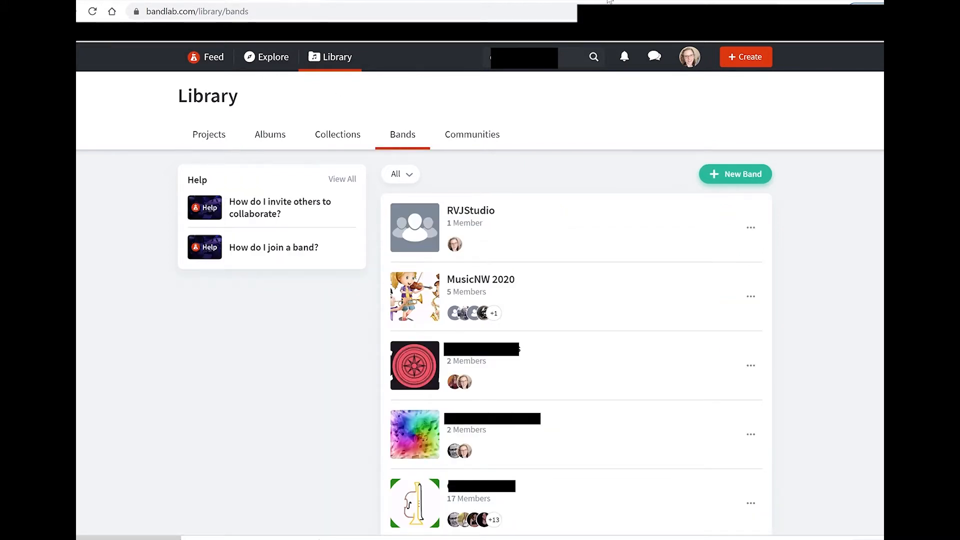
Step: Find the band "MusicNW 2020" through the site search and open its McMichael_Dance_Ecossaise project
left_click(566, 65)
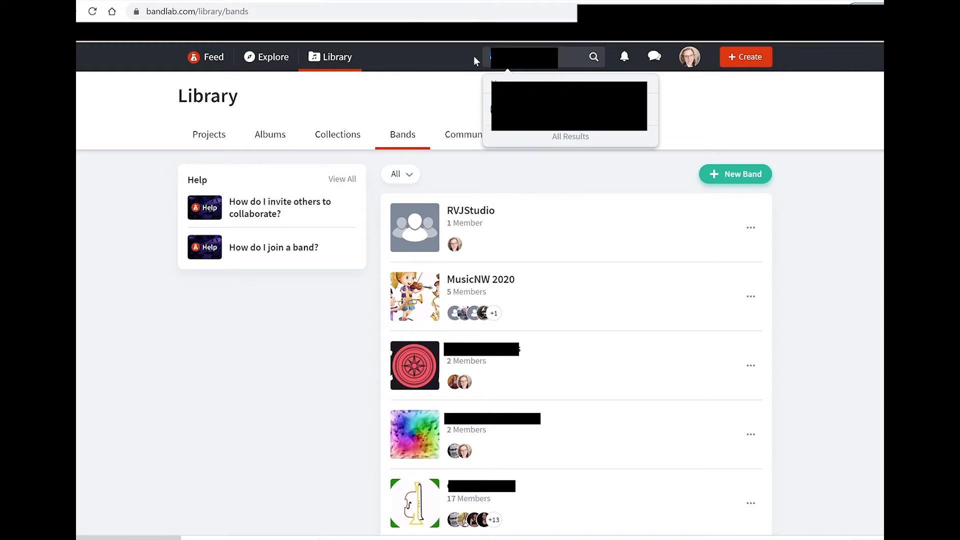
type("Music")
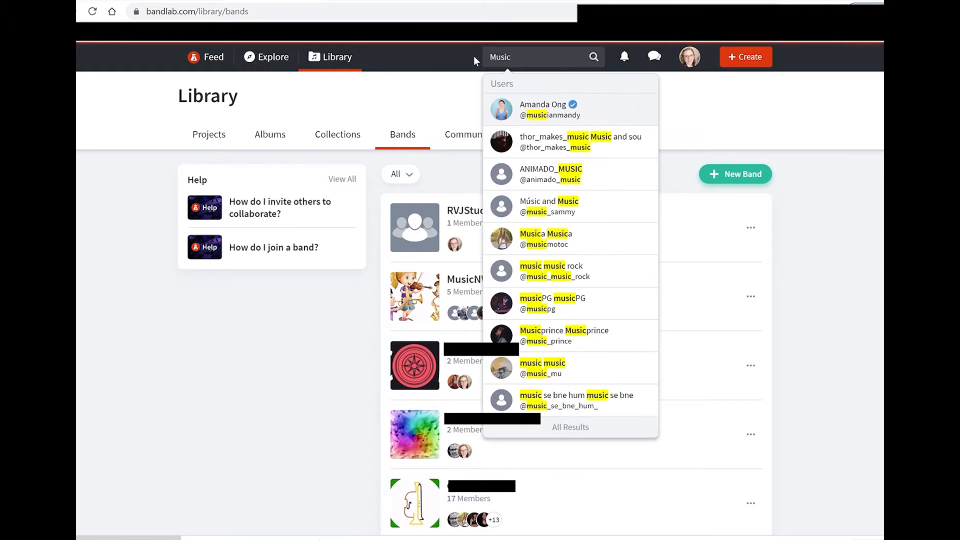
type("NW 2020")
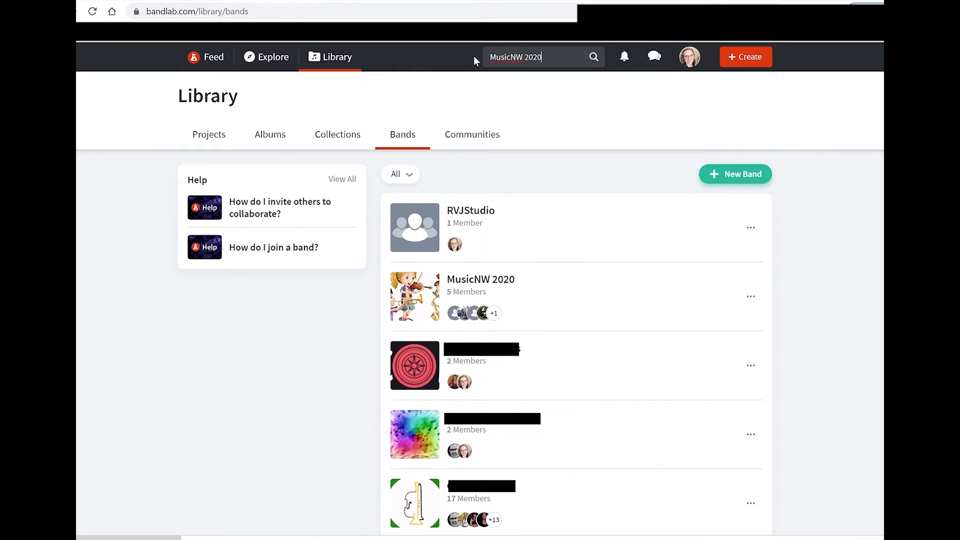
key("Return")
left_click(482, 210)
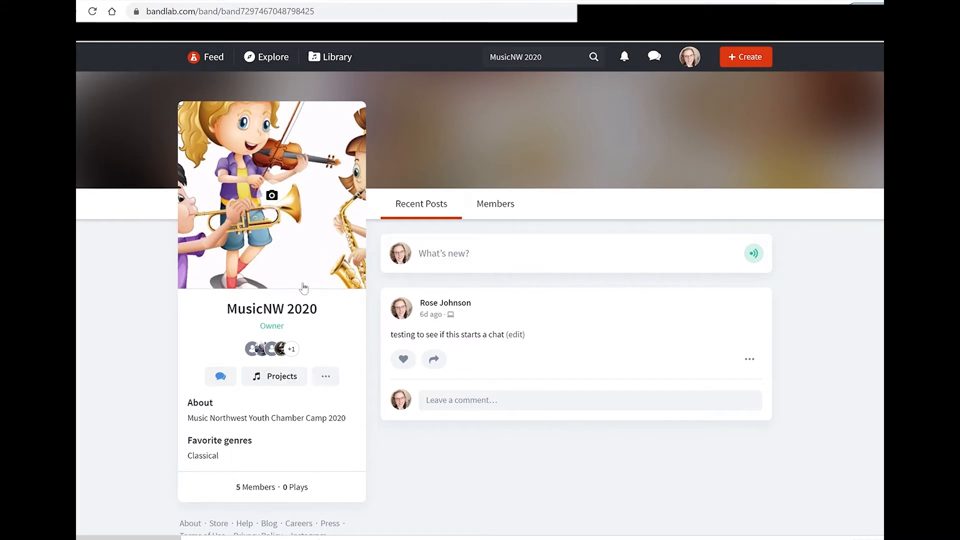
left_click(269, 380)
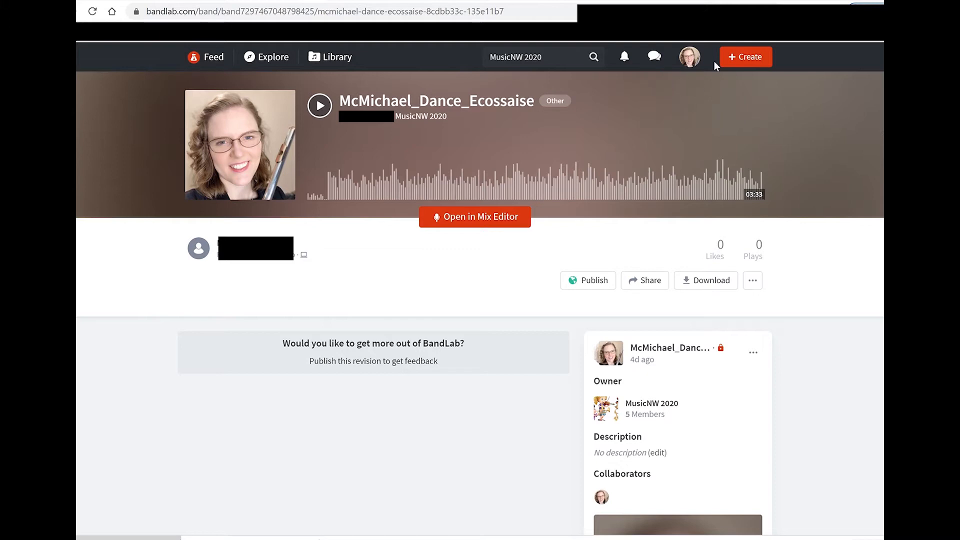
Step: Read the "Going into" and "Out of" messages in the MusicNW 2020 group chat and close the chat
left_click(654, 57)
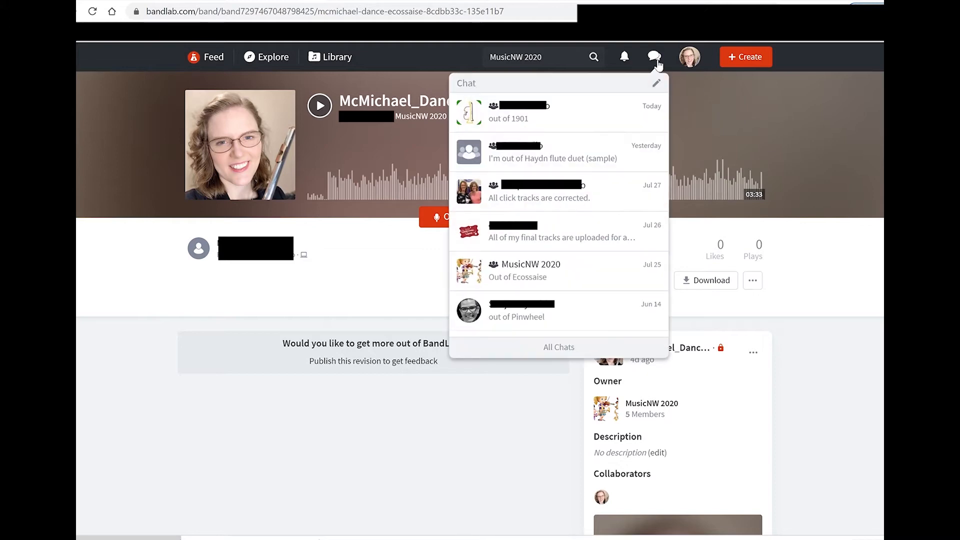
left_click(534, 272)
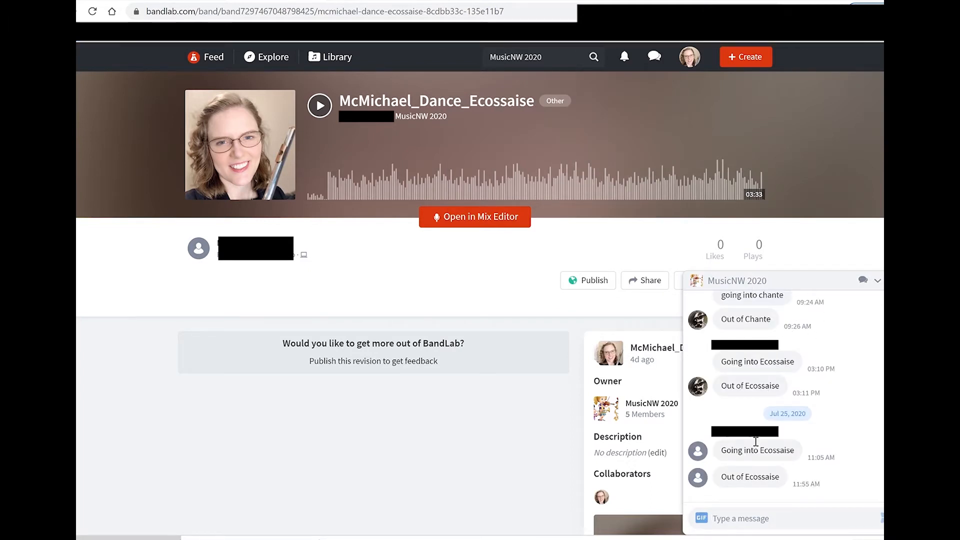
left_click(746, 526)
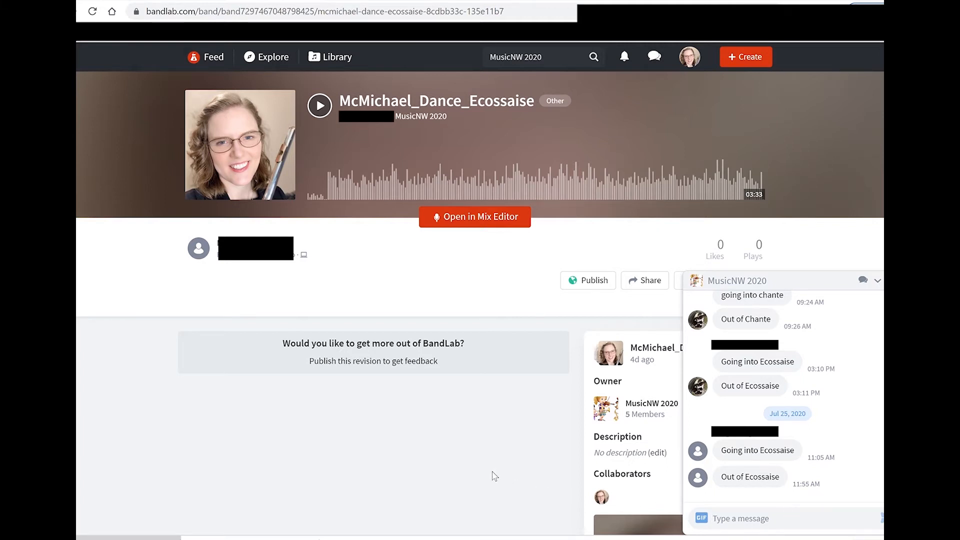
left_click(892, 281)
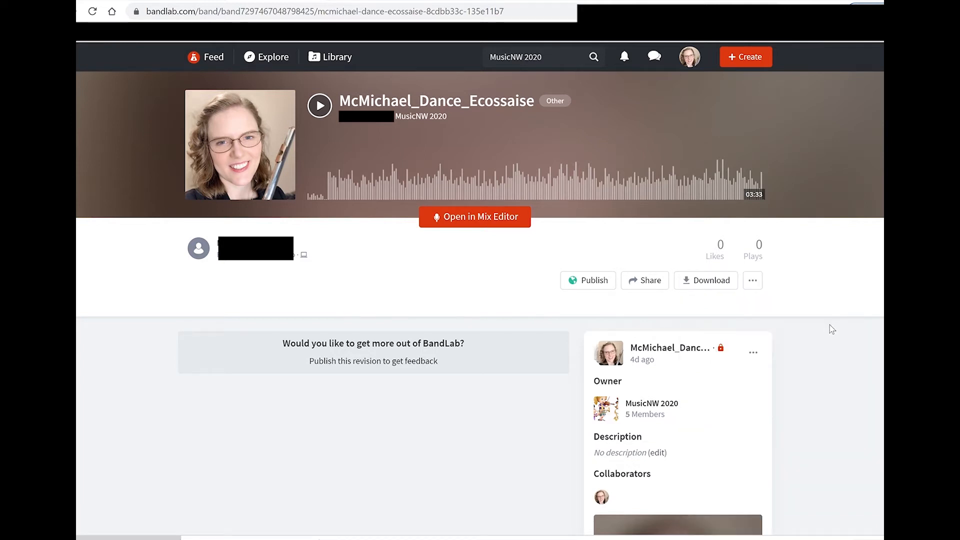
Step: Look over the McMichael_Dance_Ecossaise project details and open its project history
scroll(77, 291, "down", 5)
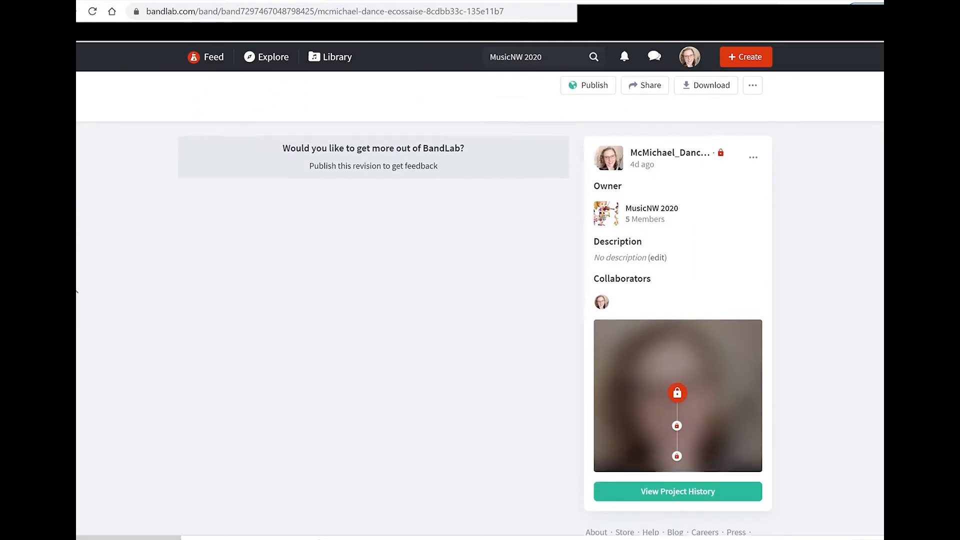
scroll(77, 291, "up", 1)
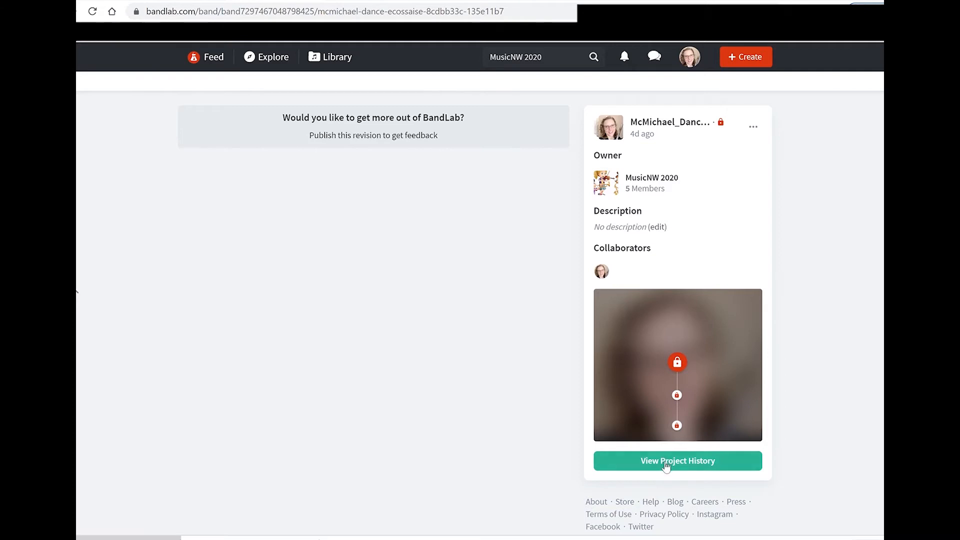
scroll(728, 368, "up", 2)
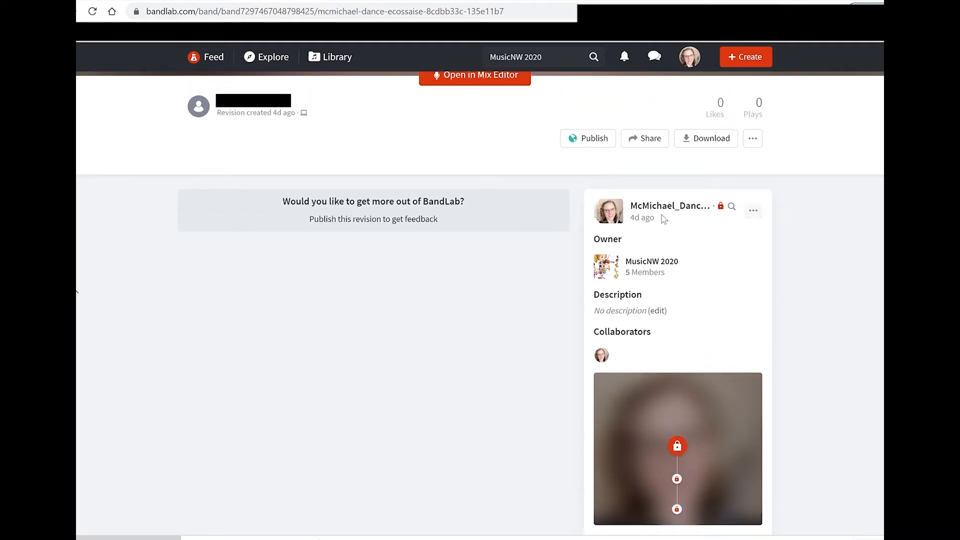
left_click(754, 211)
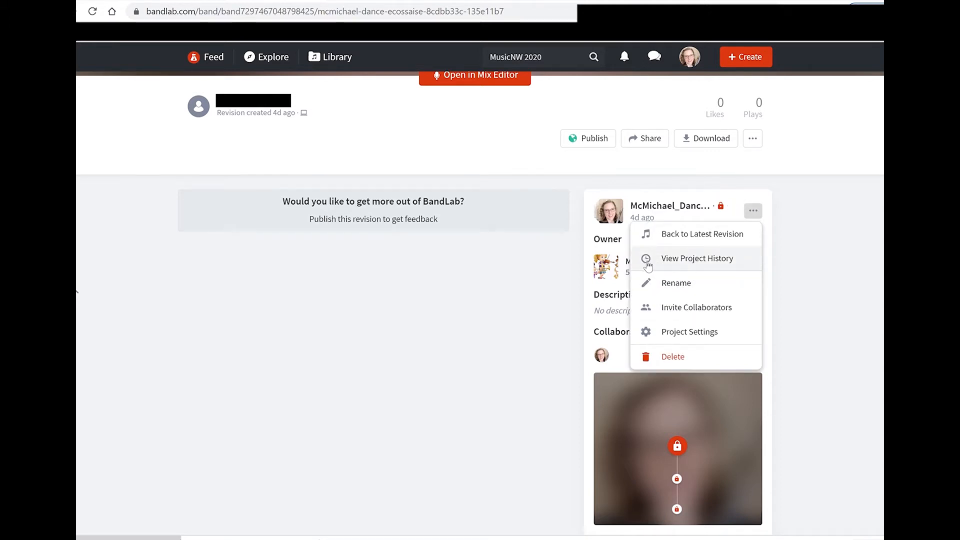
left_click(707, 261)
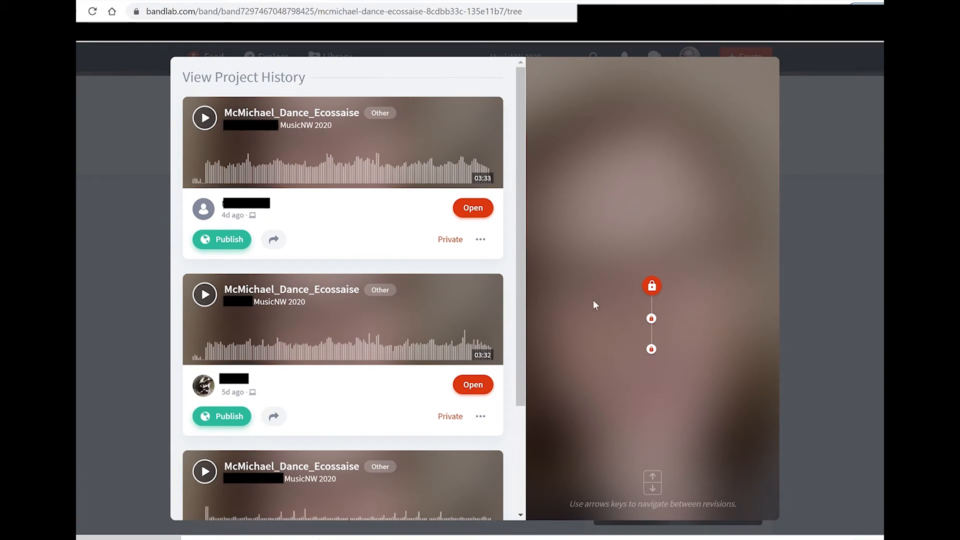
Step: Go through the earlier revisions in the project history and open the latest revision in the Mix Editor
left_click(651, 349)
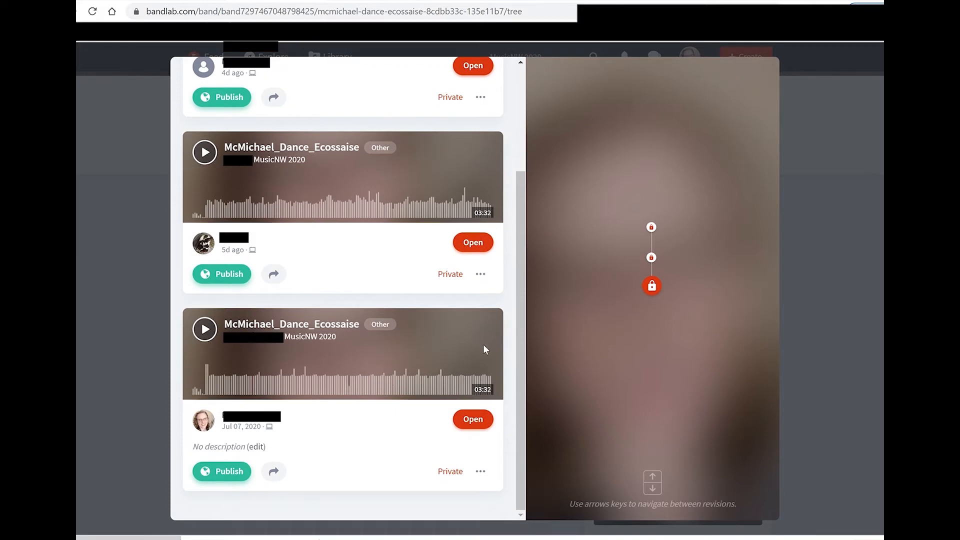
left_click(651, 257)
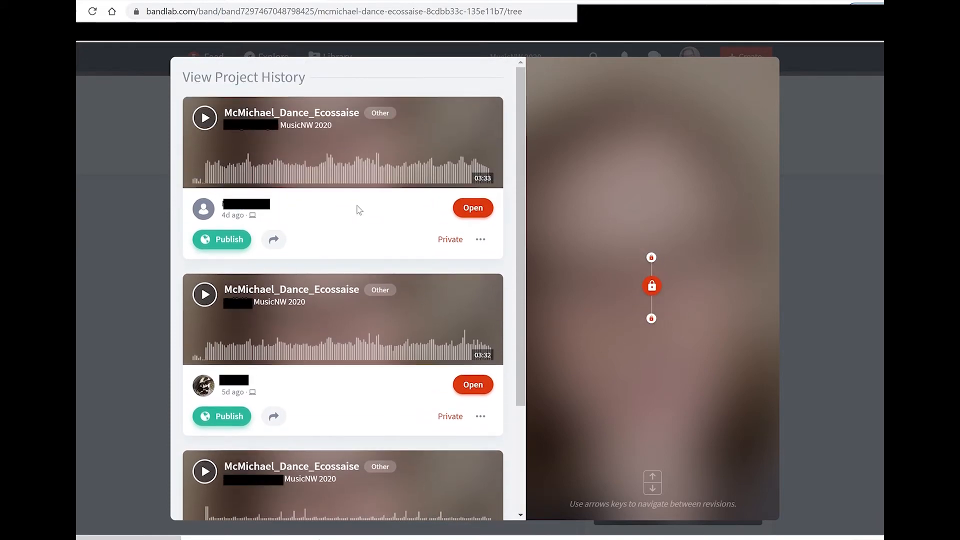
left_click(651, 258)
mouse_move(653, 287)
left_click(471, 213)
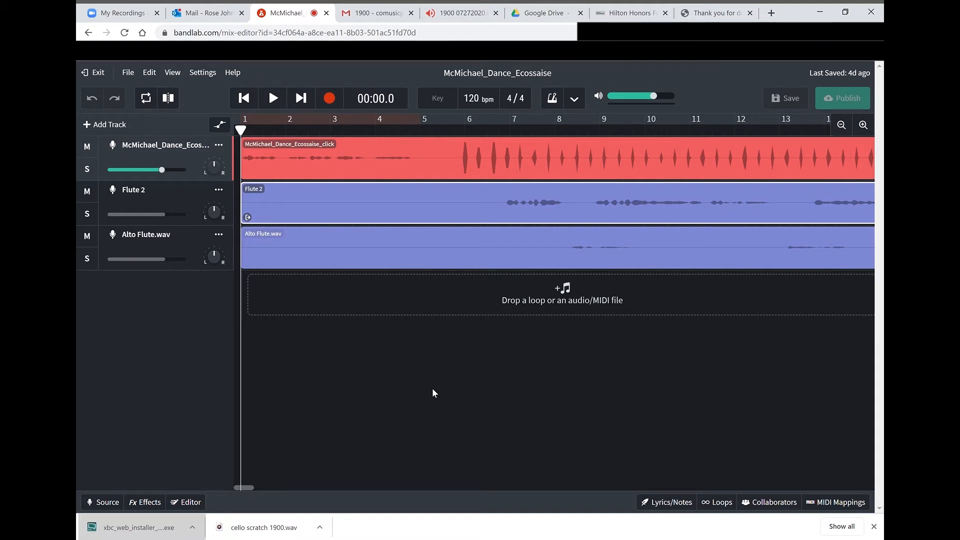
Step: Deselect the Flute 2 region and examine the Mix Editor's file, edit, view and settings options without changing any
left_click(432, 388)
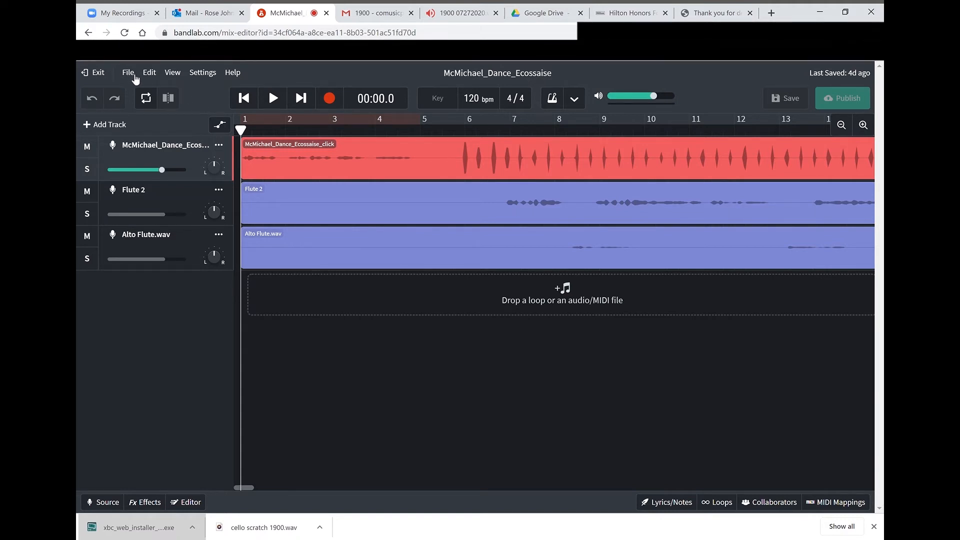
left_click(135, 76)
left_click(153, 75)
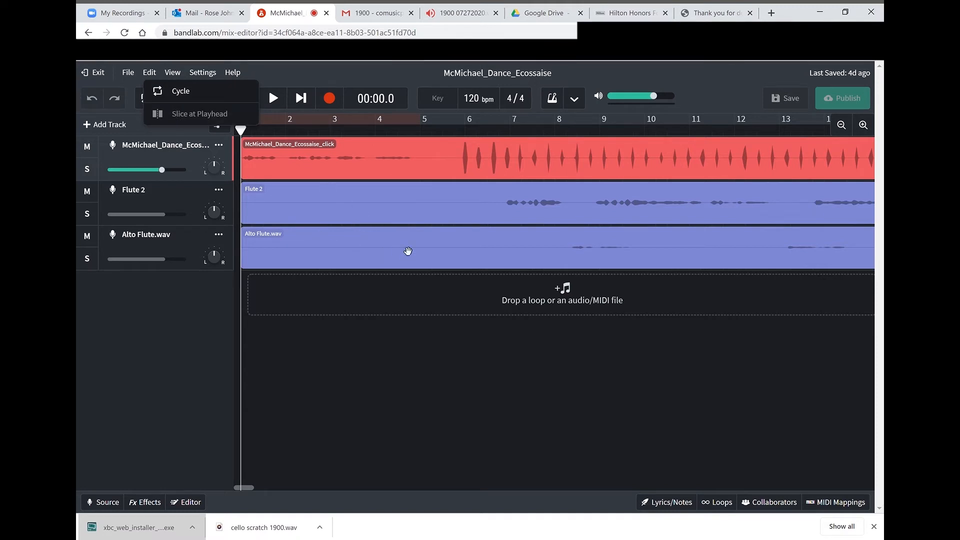
left_click(177, 334)
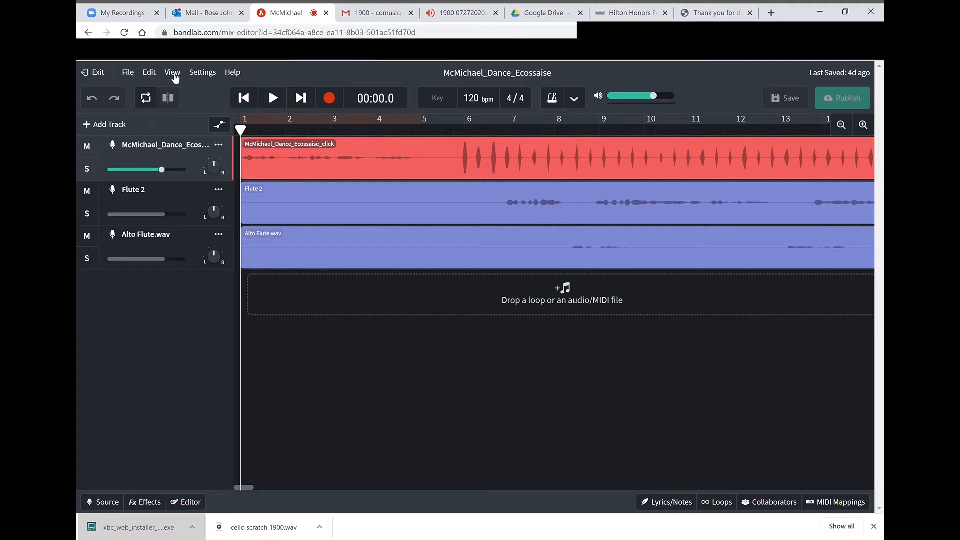
left_click(173, 74)
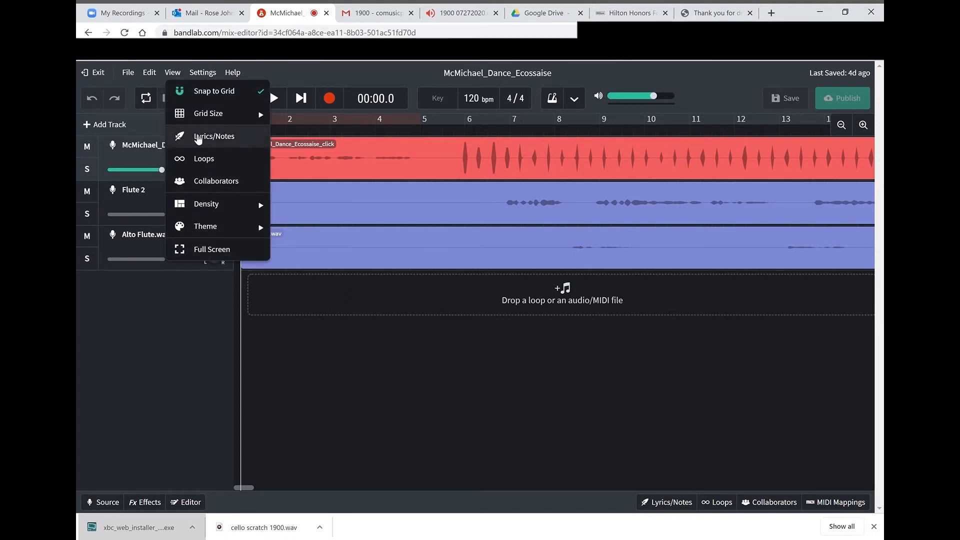
left_click(207, 343)
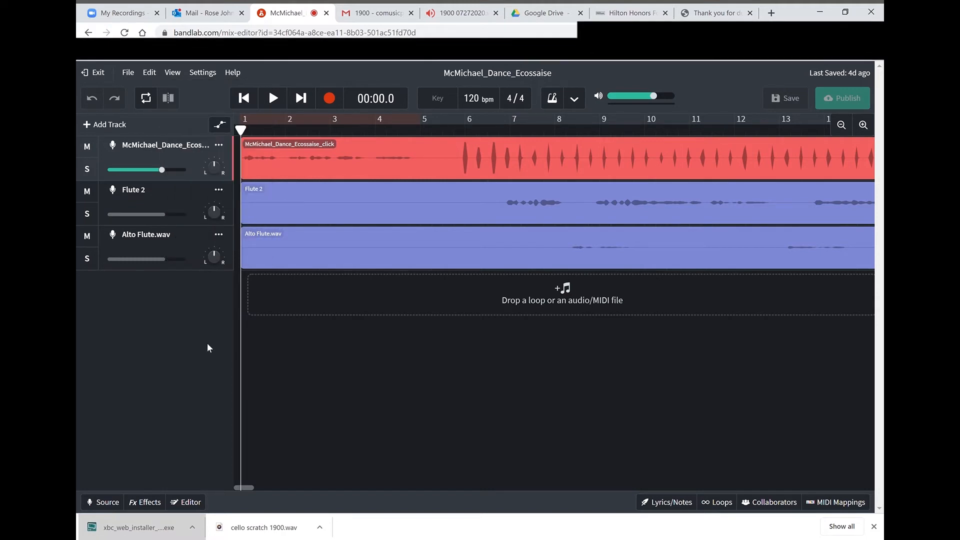
left_click(212, 78)
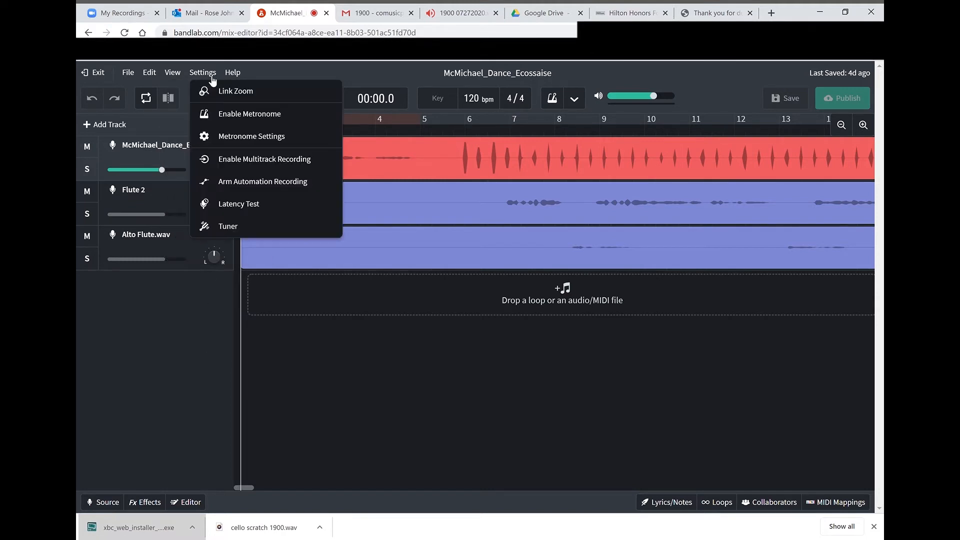
left_click(184, 364)
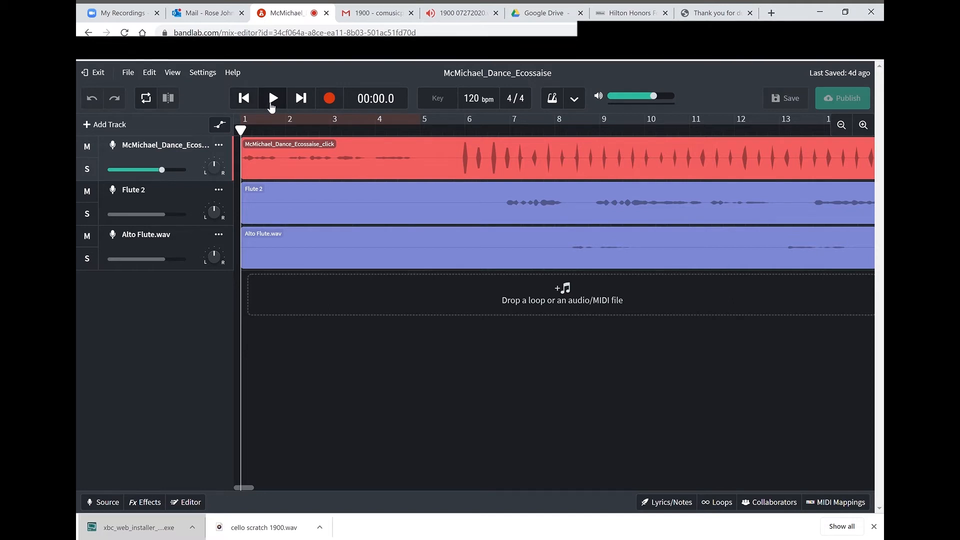
Step: Play the project briefly from the beginning and pause playback
left_click(271, 103)
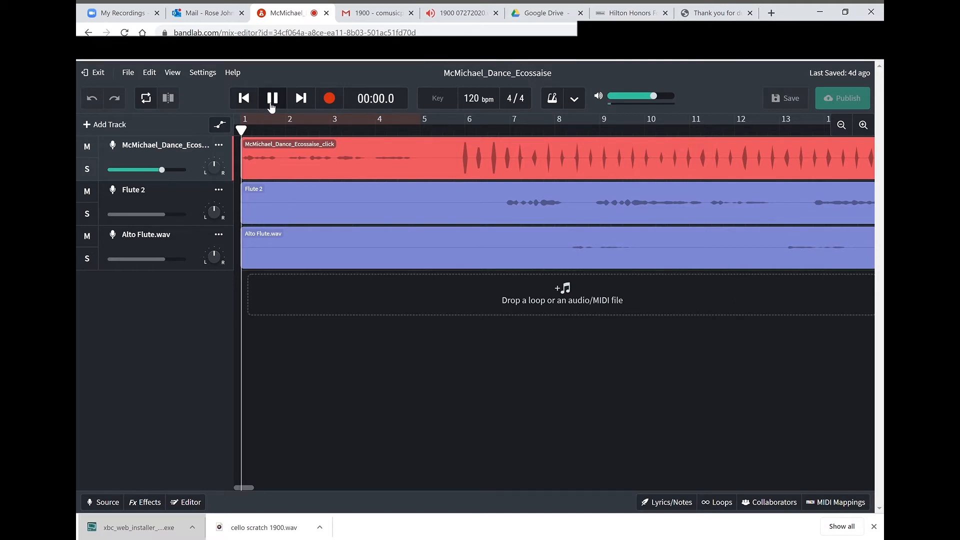
left_click(271, 103)
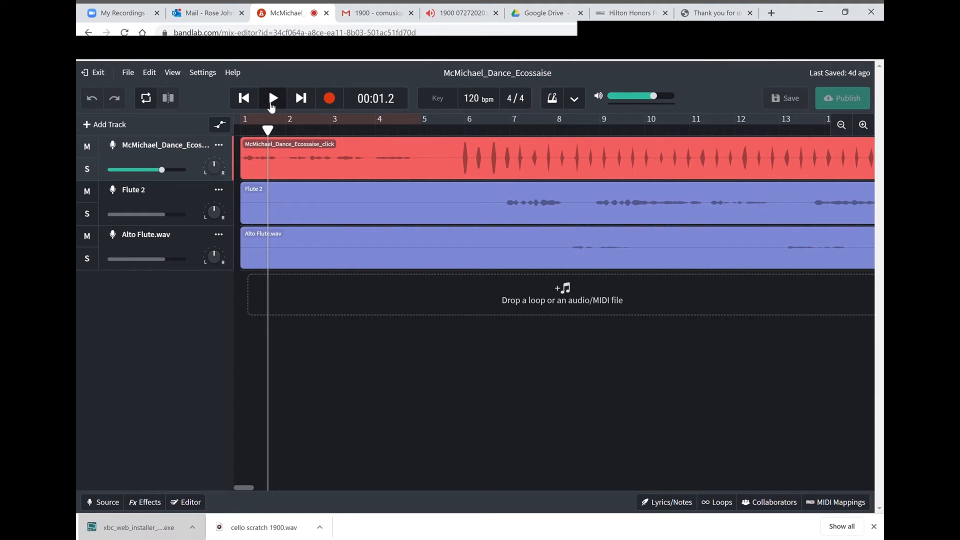
Step: Play the project briefly and pause it, then move the playhead to the beginning, the end and back to the beginning
left_click(271, 103)
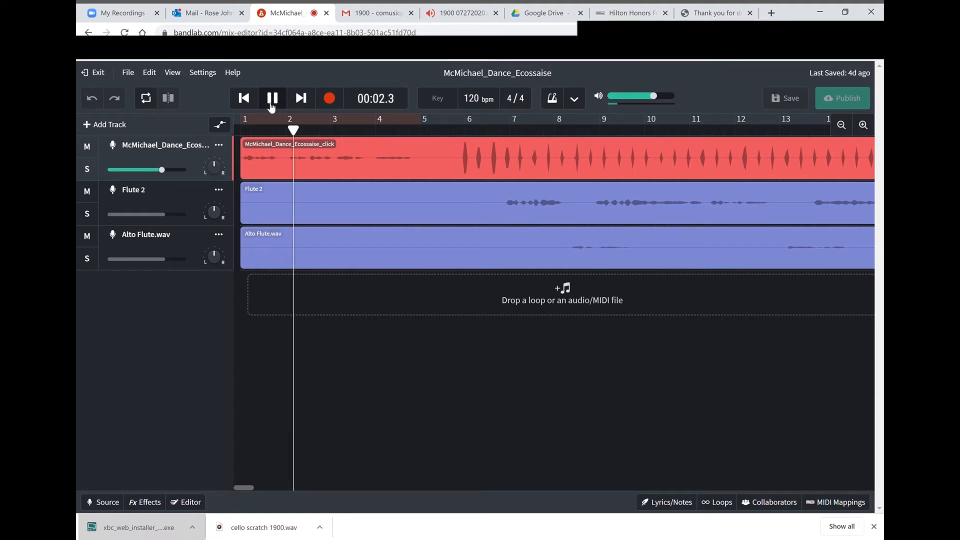
left_click(271, 103)
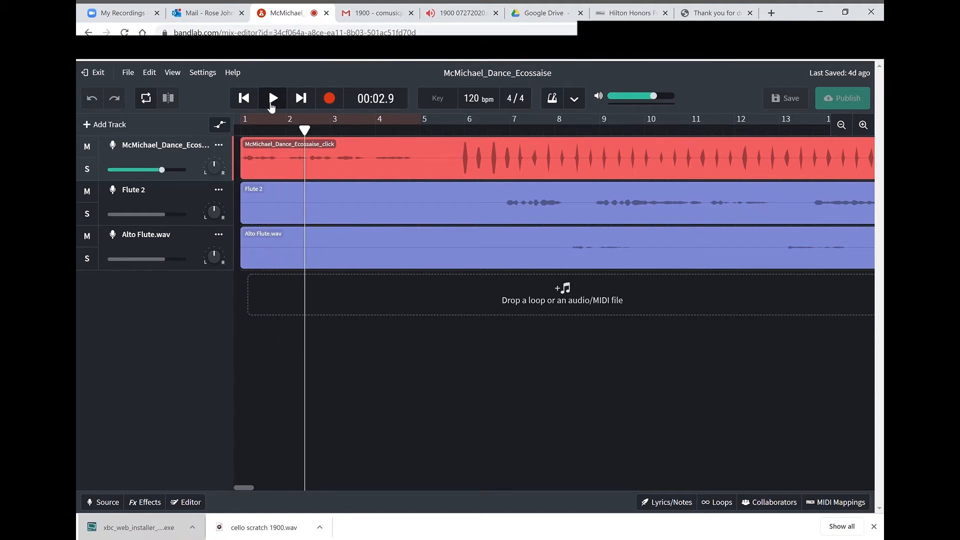
left_click(242, 101)
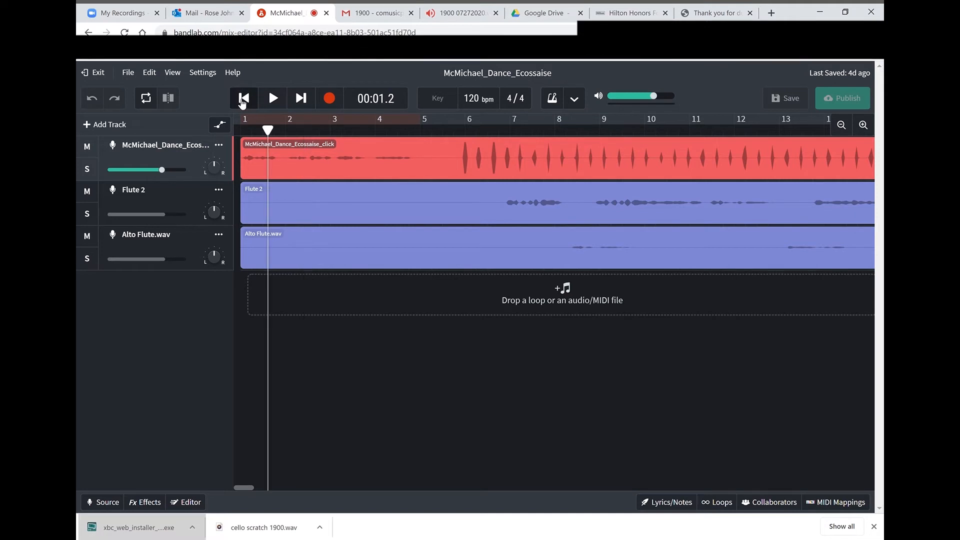
left_click(245, 99)
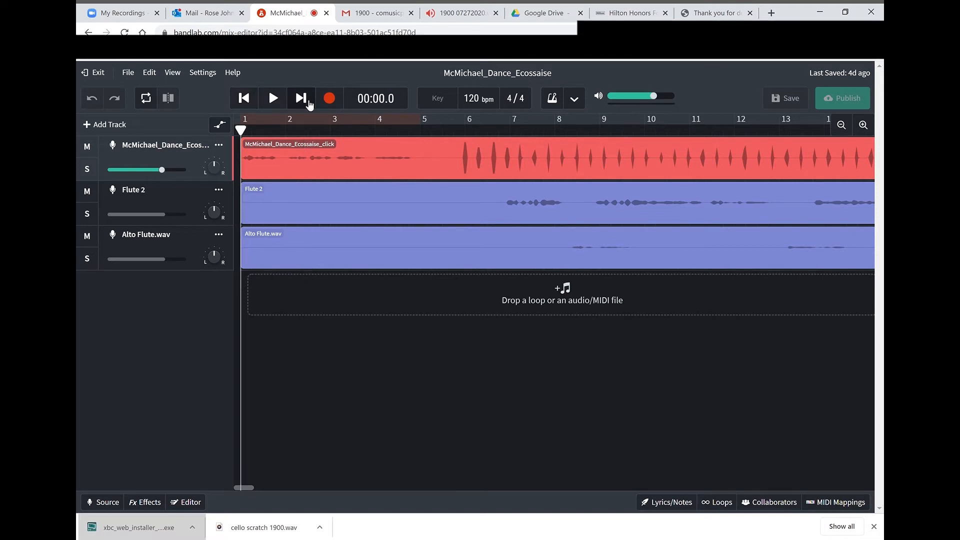
left_click(308, 102)
left_click(245, 99)
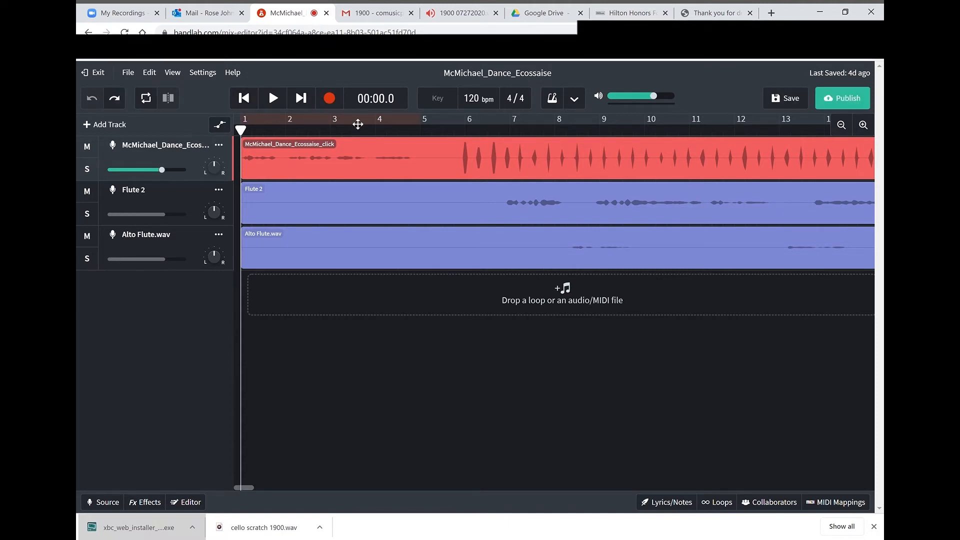
Step: Look over the new track types and add a MIDI Instruments track below the Alto Flute.wav track
left_click(115, 128)
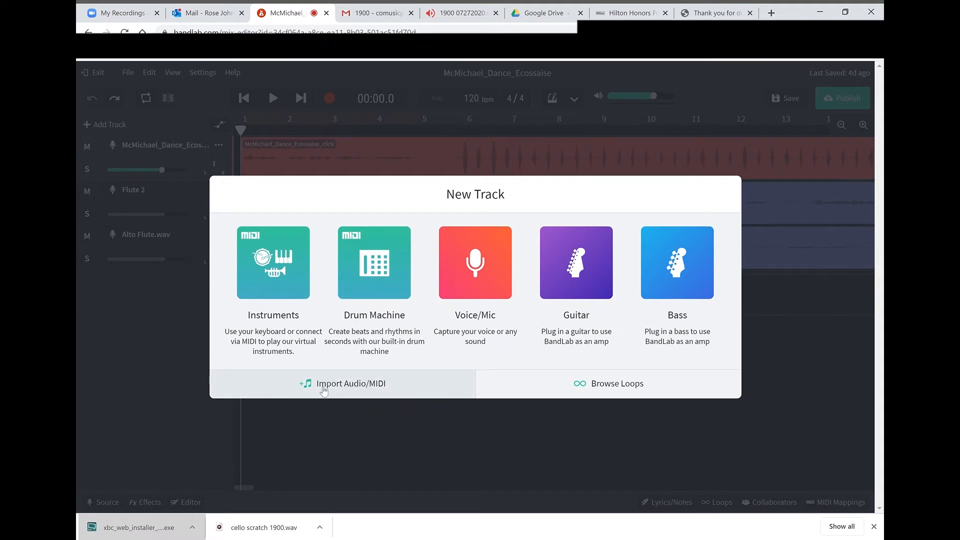
left_click(179, 408)
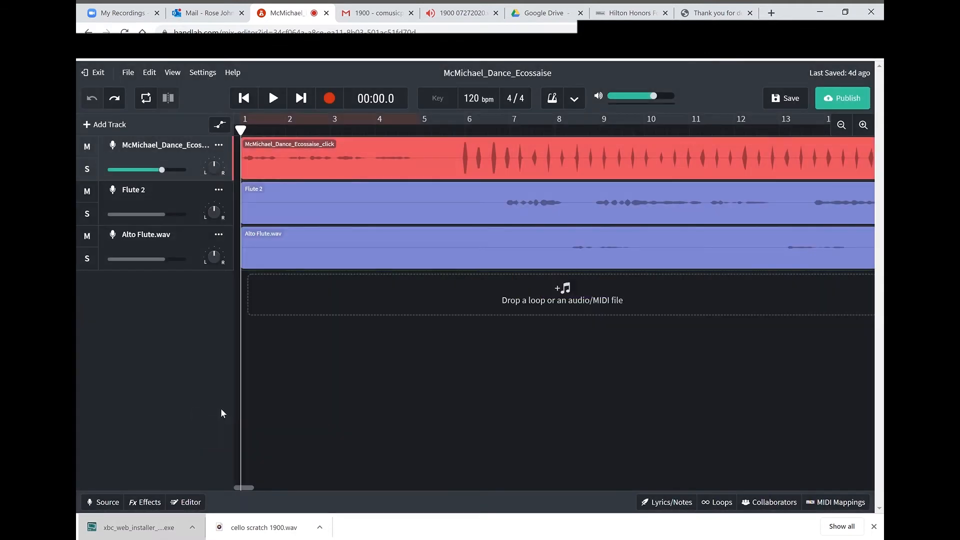
left_click(328, 365)
left_click(280, 271)
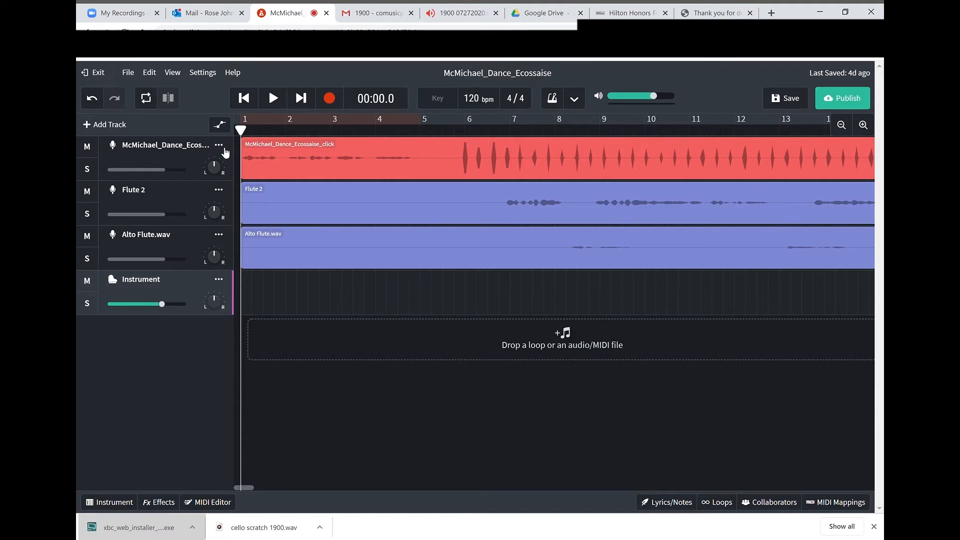
Step: Record on the new Instrument track with Alto Flute.wav muted, unmute that track while recording and stop the recording
left_click(92, 239)
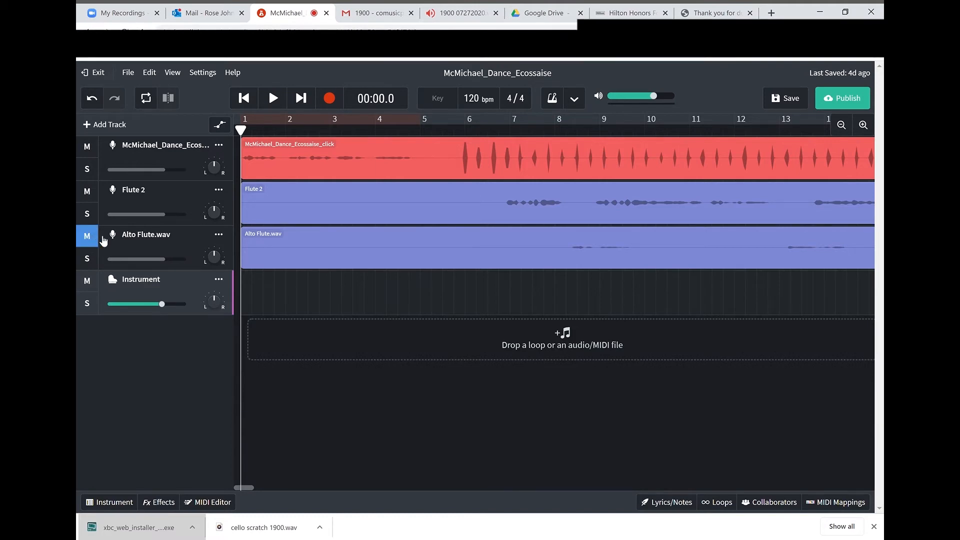
left_click(330, 99)
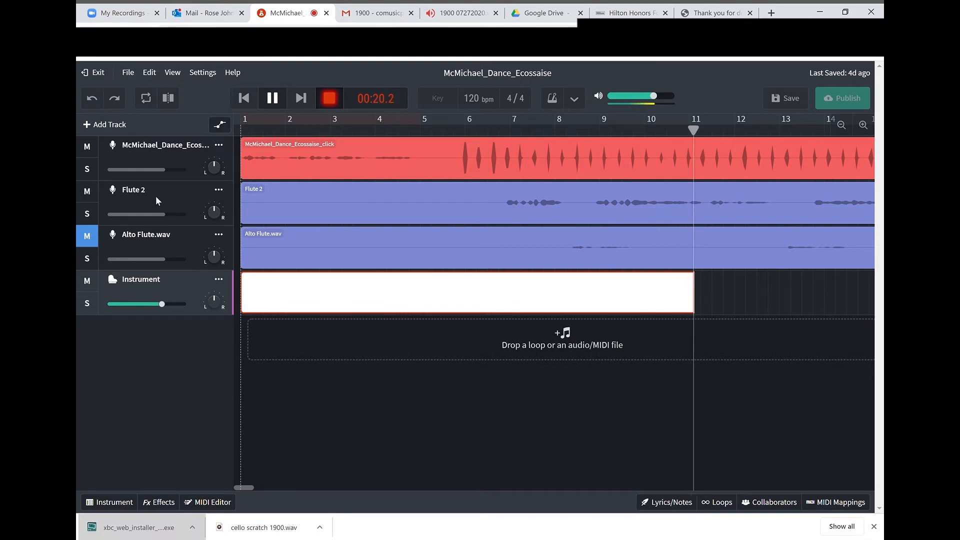
left_click(86, 239)
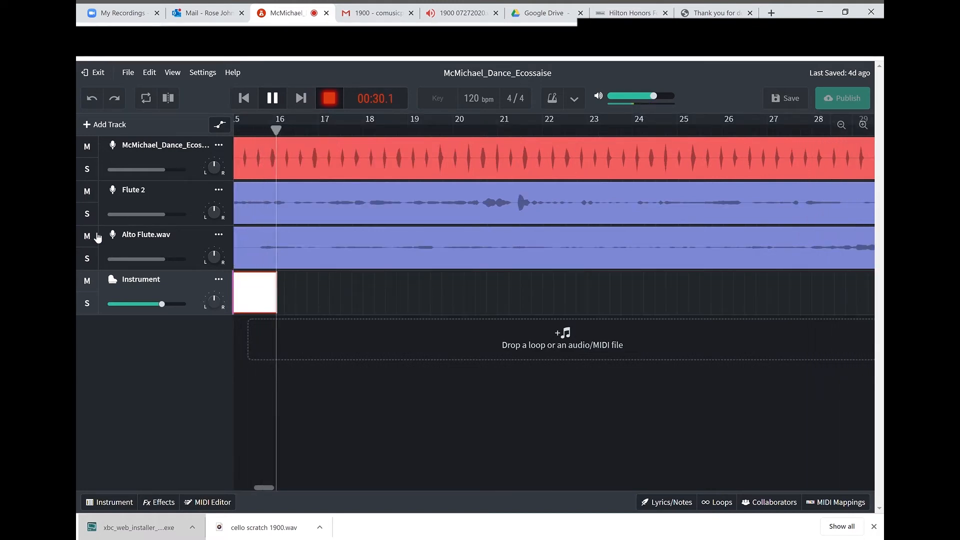
key("space")
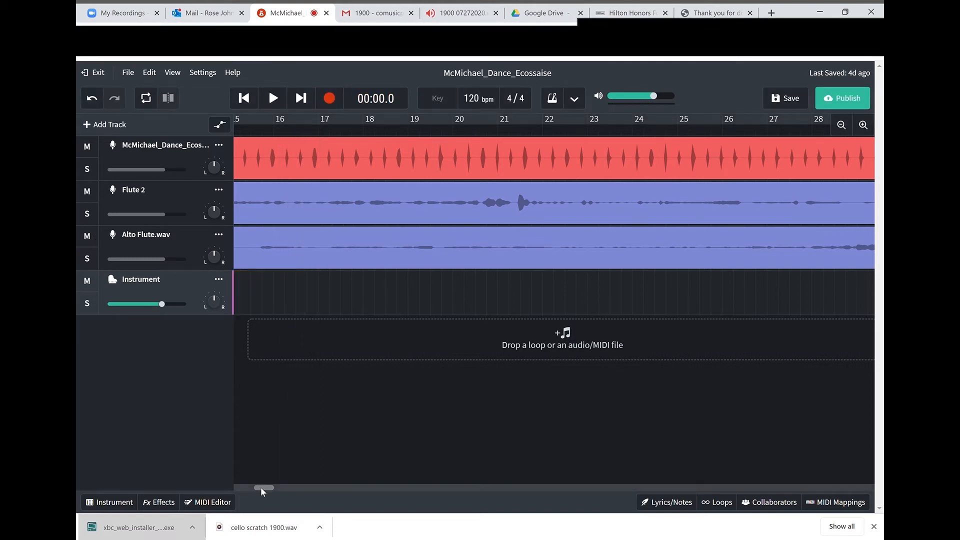
Step: Delete the empty Instrument track from the project
left_click_drag(260, 486, 233, 488)
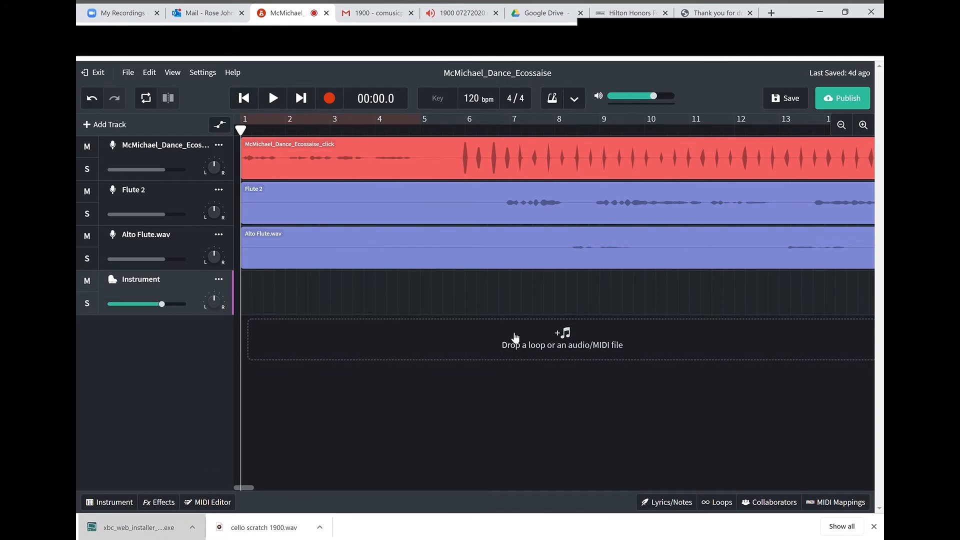
left_click(221, 282)
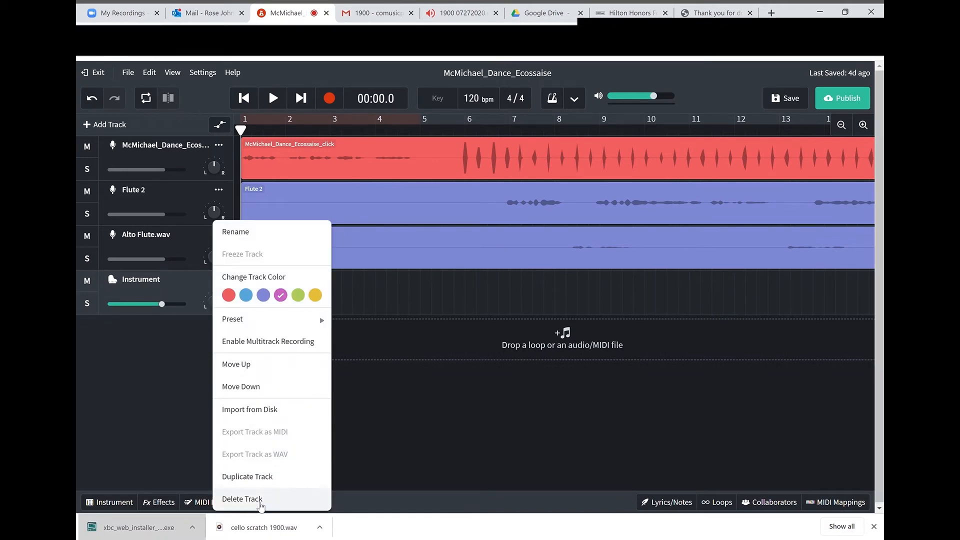
left_click(256, 501)
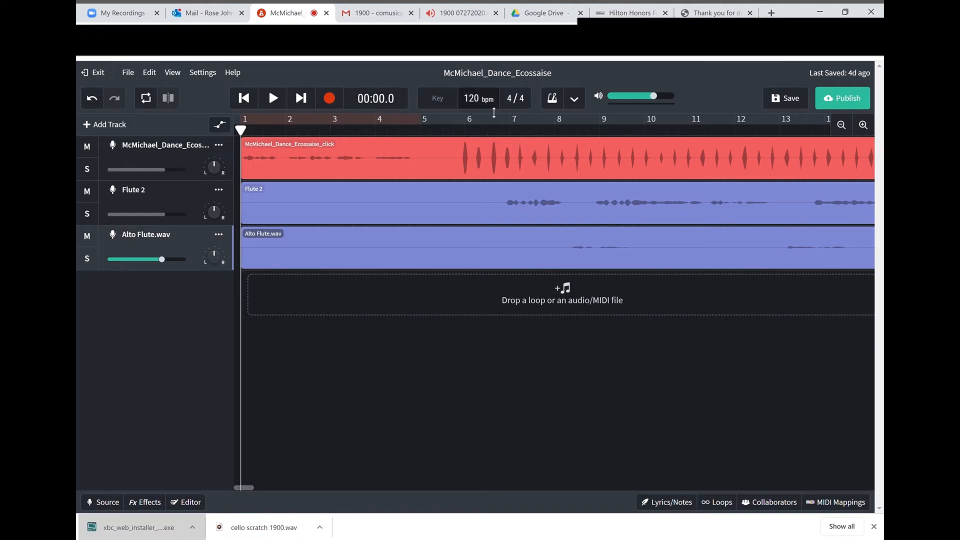
Step: Examine the time signature choices and the metronome's tempo, sound, volume and count-in settings without changing any
left_click(523, 105)
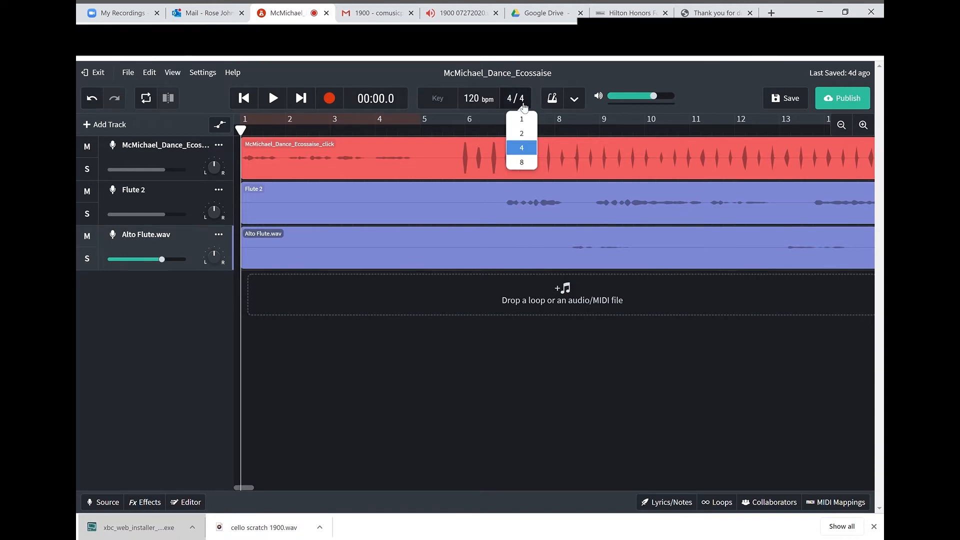
left_click(523, 105)
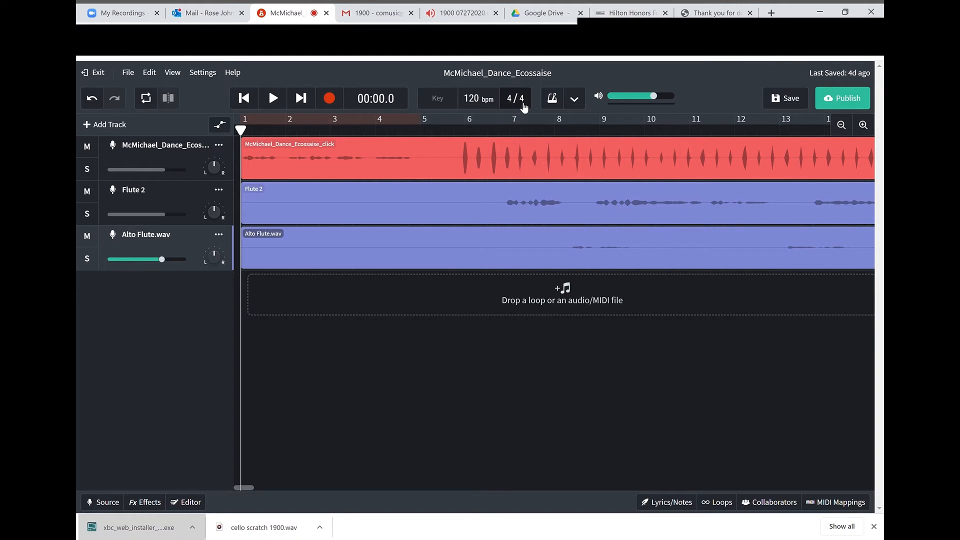
left_click(574, 100)
left_click(502, 168)
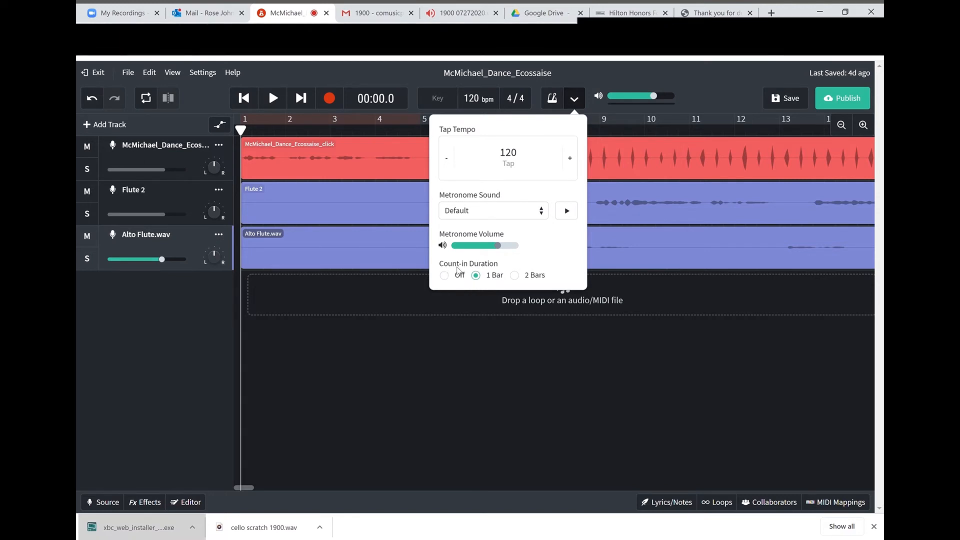
left_click(708, 97)
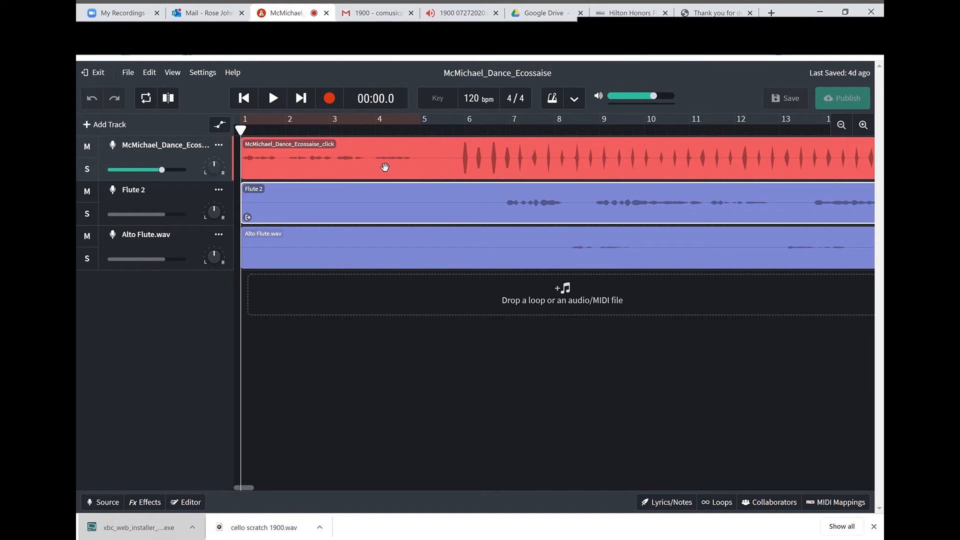
Step: Play the project from just past bar 5 and mute and unmute the McMichael_Dance_Ecossaise click track during playback
left_click(439, 128)
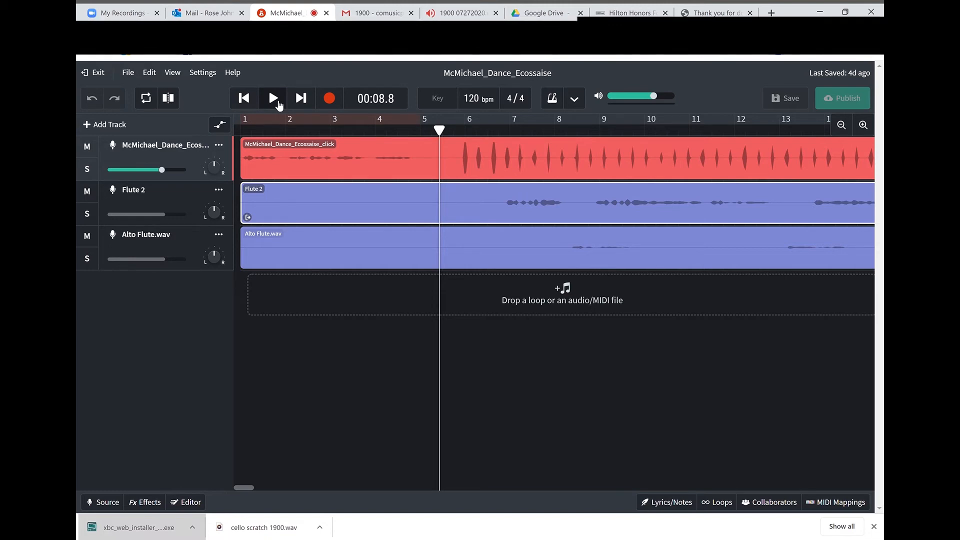
left_click(274, 99)
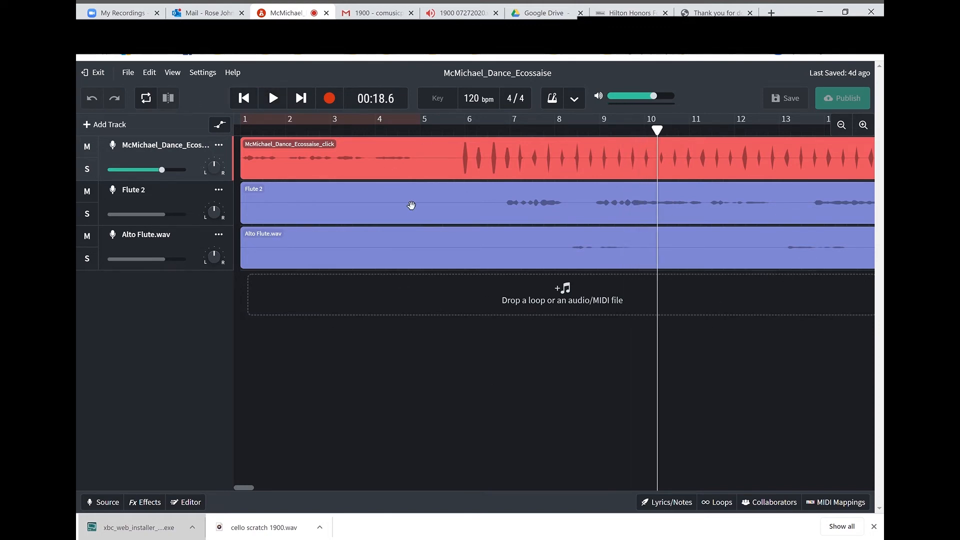
key("space")
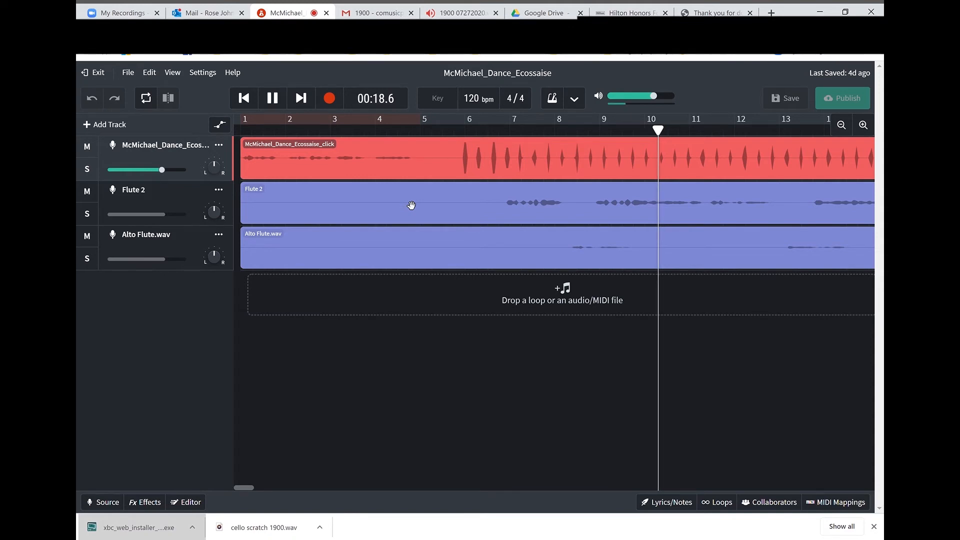
left_click(89, 150)
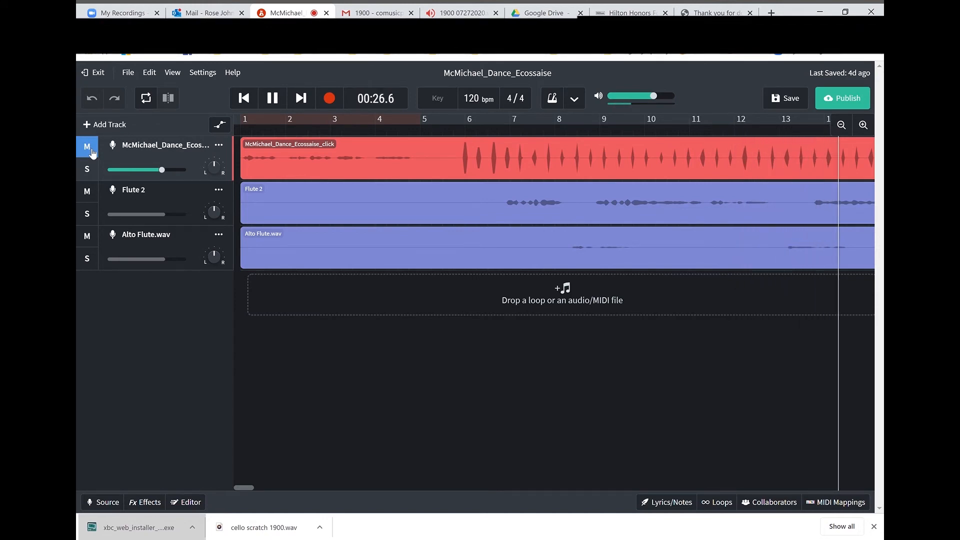
left_click(88, 148)
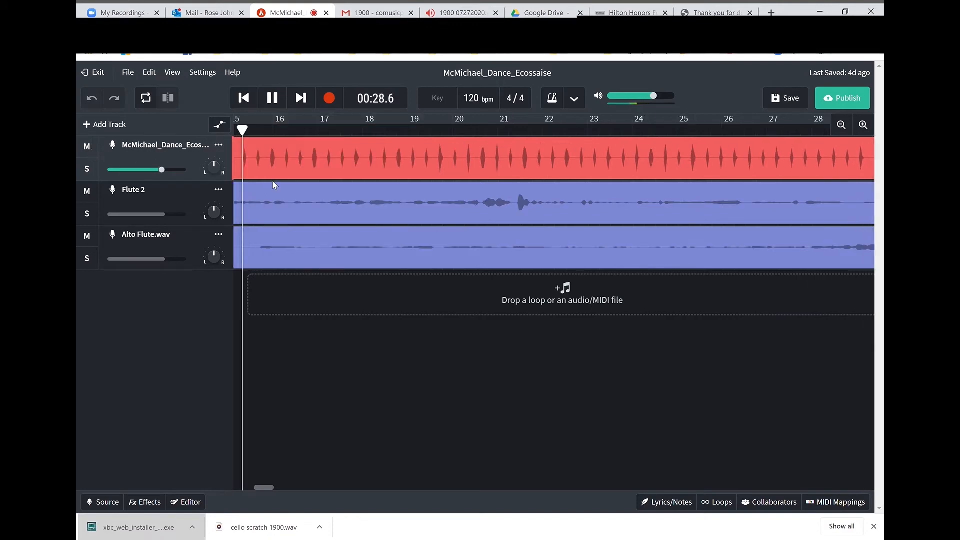
Step: Solo the Flute 2 track during playback, turn its solo off again and pause the project
left_click(93, 215)
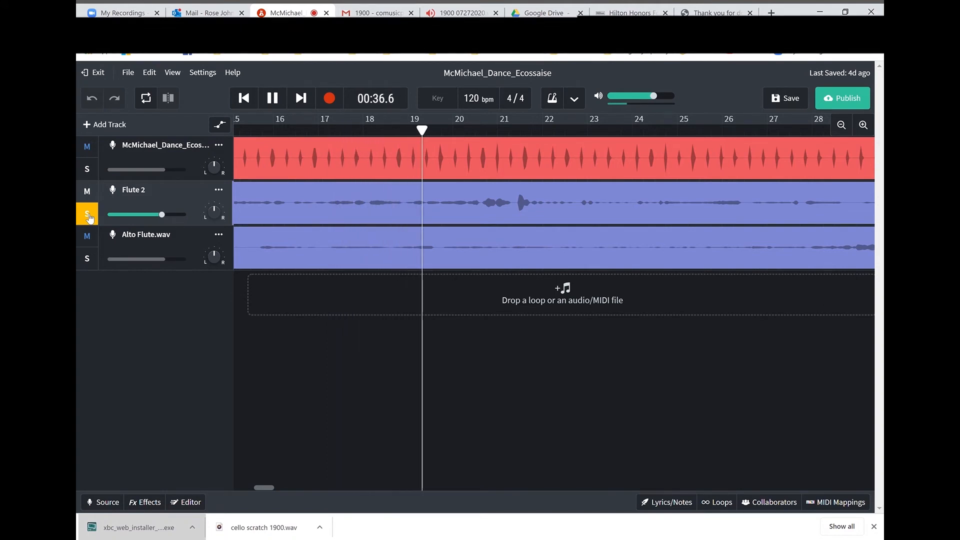
left_click(88, 215)
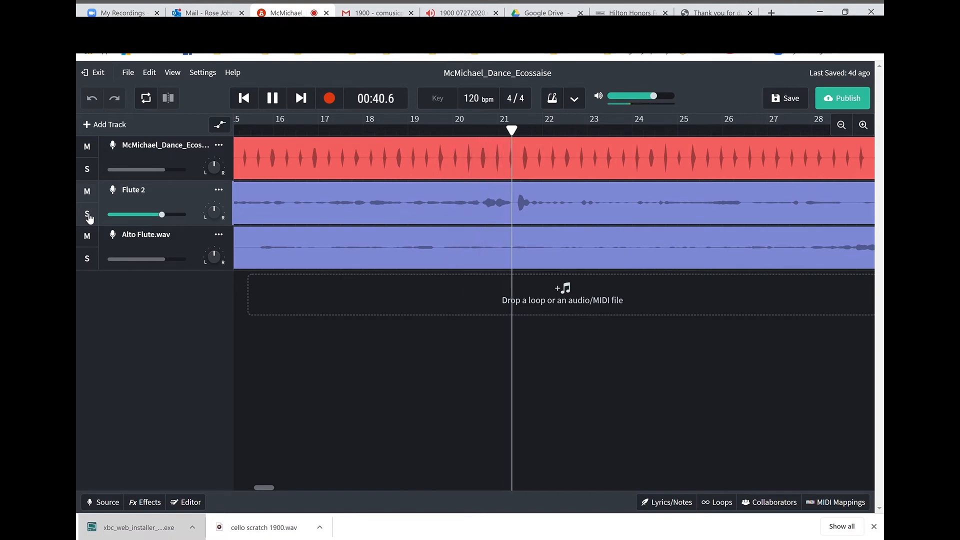
key("space")
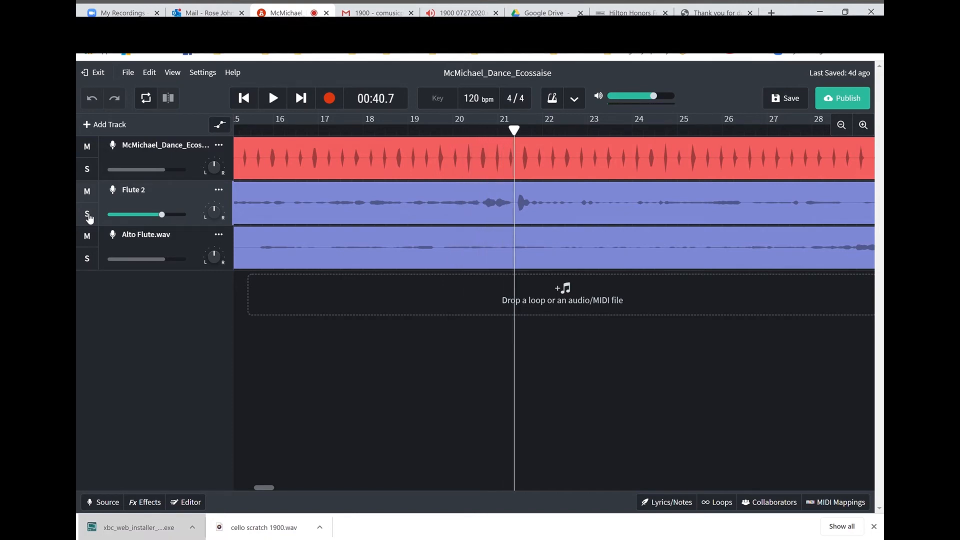
Step: Return the playhead to the beginning, jump to the end of the project and go back to the beginning
left_click(247, 103)
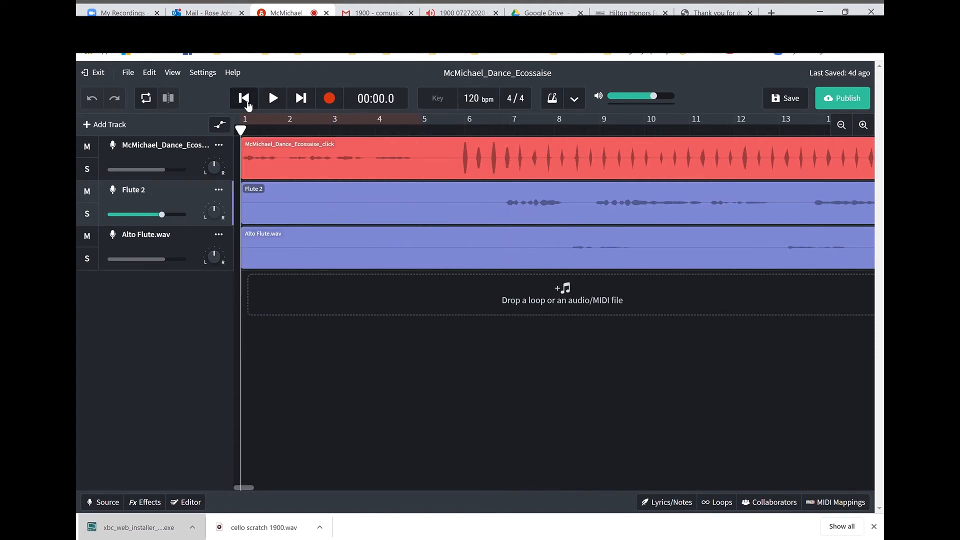
left_click(302, 99)
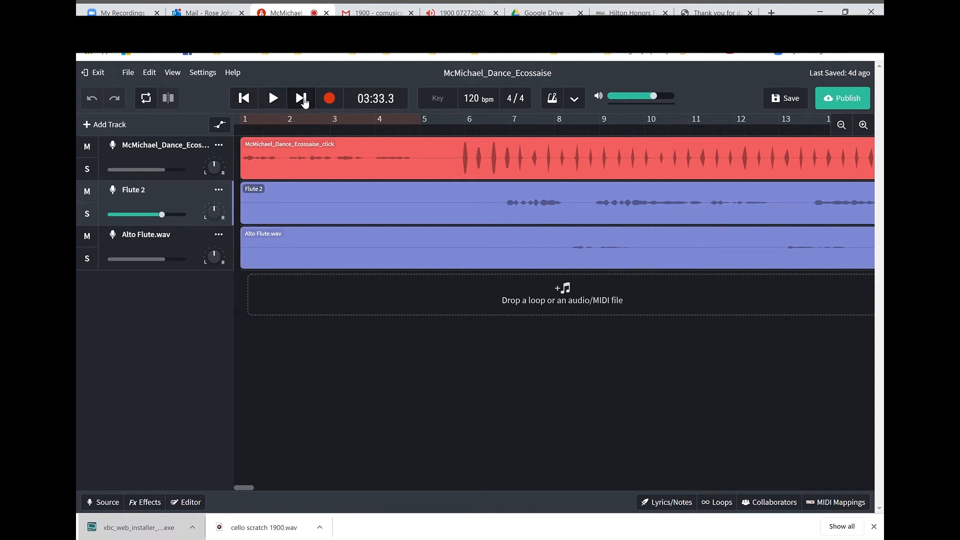
left_click(243, 98)
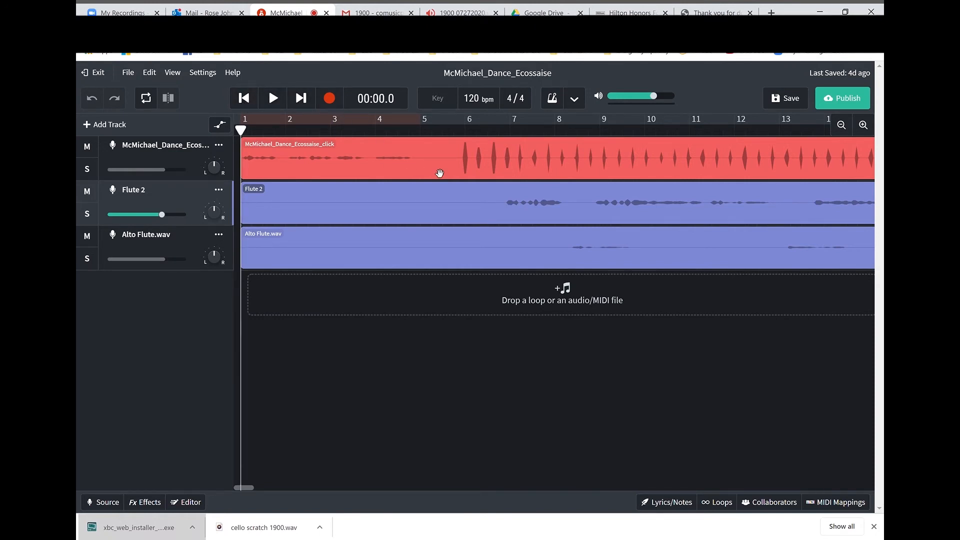
Step: Zoom the timeline in to beat level, then zoom out until about 65 bars of the tracks are visible
left_click(864, 126)
left_click(866, 129)
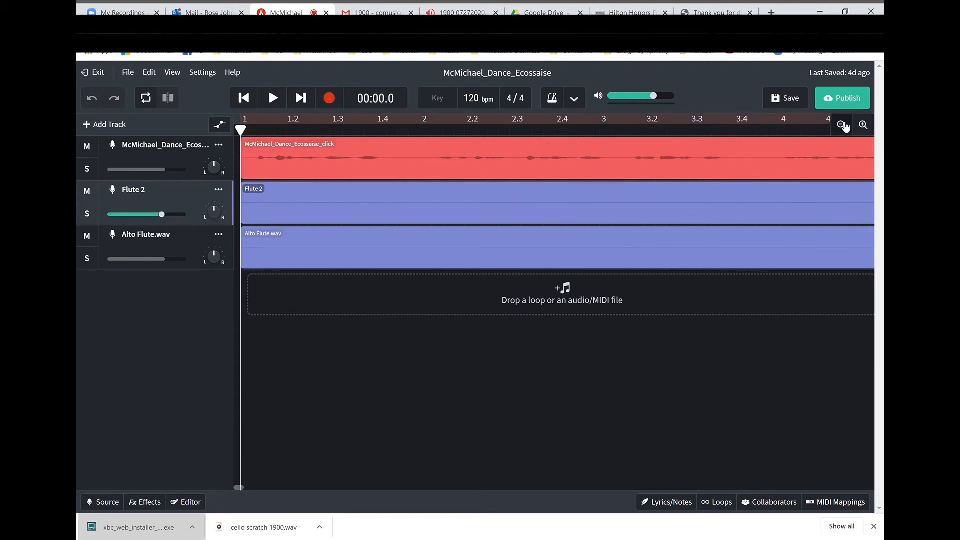
left_click(843, 126)
left_click(843, 126)
left_click(843, 126)
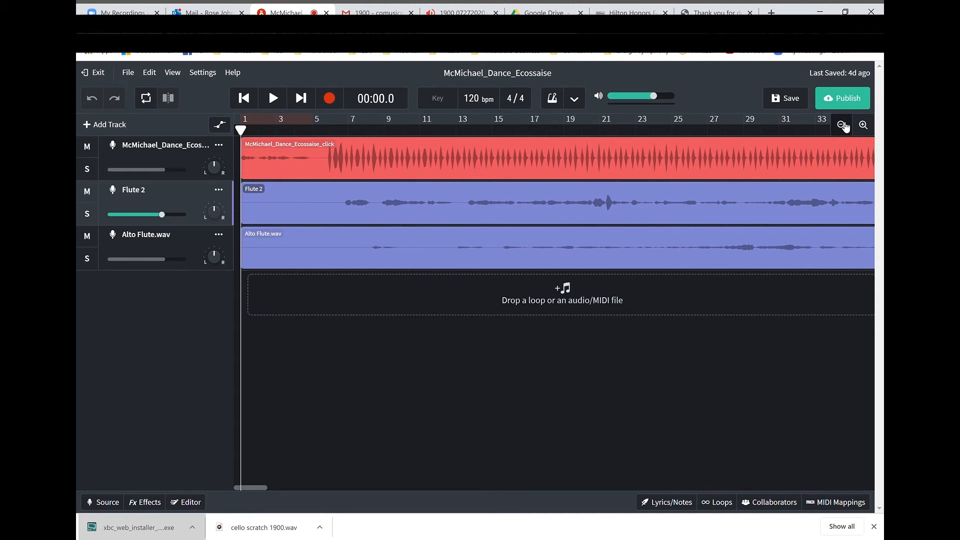
left_click(843, 126)
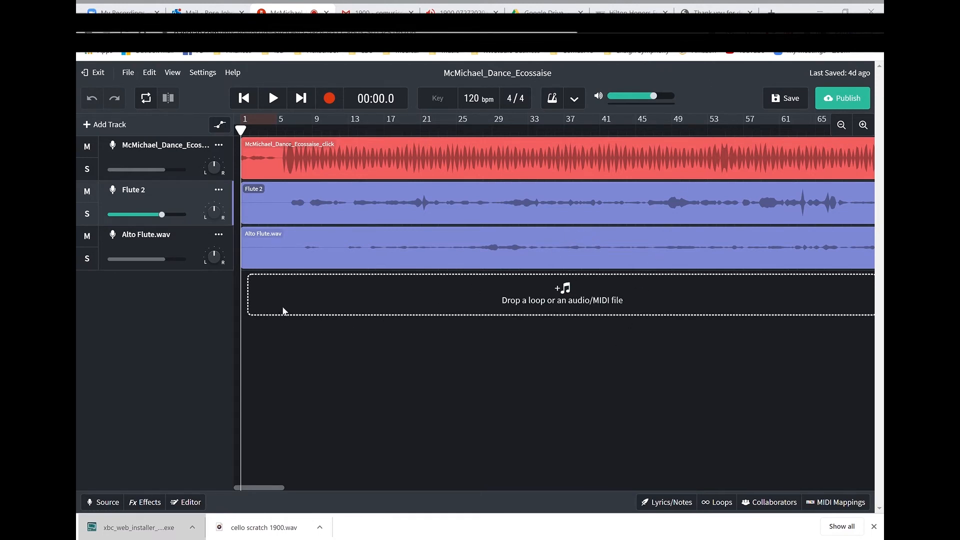
Step: Import the audio file Altes 26 Studies 11 click track.mp3 as a new track, placing its region at about bar 14
left_click_drag(252, 303, 275, 300)
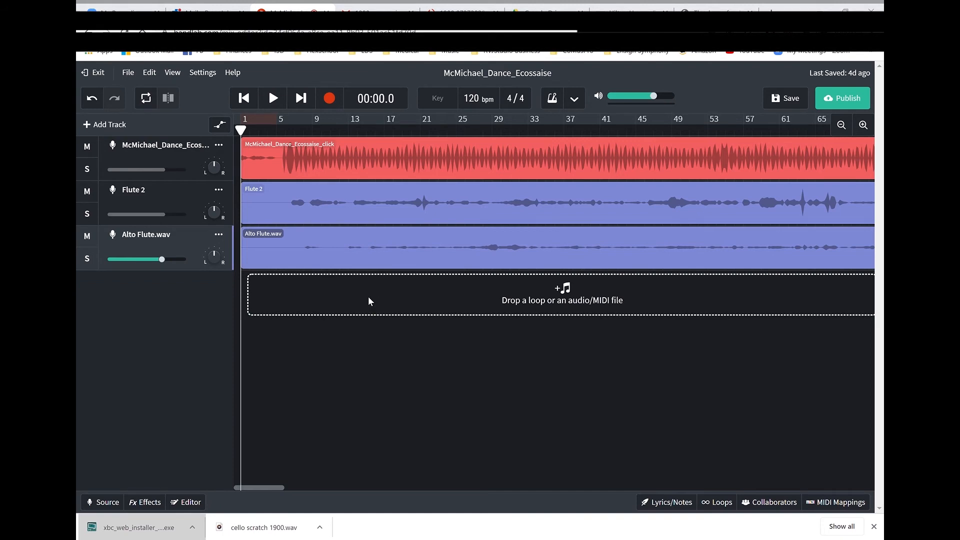
left_click_drag(368, 296, 368, 296)
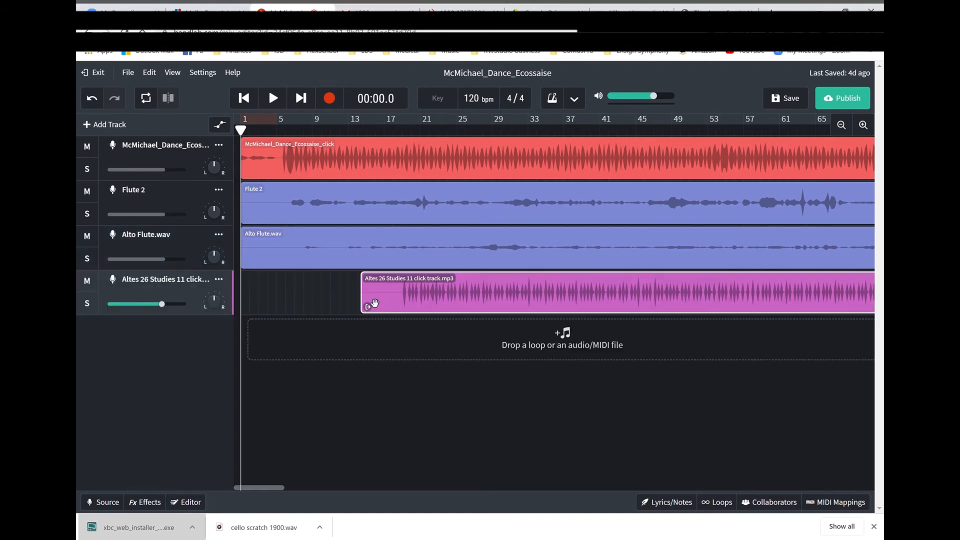
Step: Move the Altes 26 Studies 11 click track.mp3 region so that it starts at bar 1, in line with the other tracks
left_click_drag(402, 295, 252, 300)
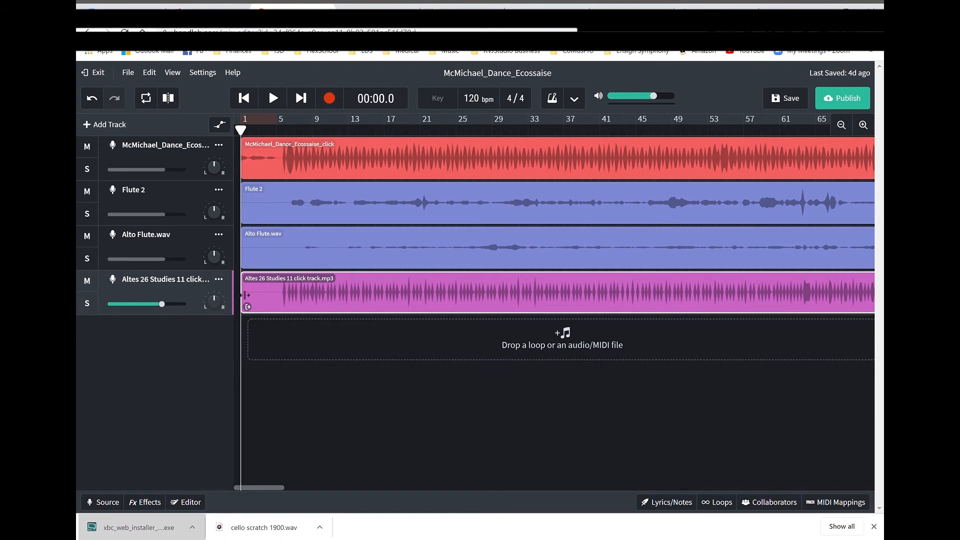
left_click_drag(259, 298, 243, 306)
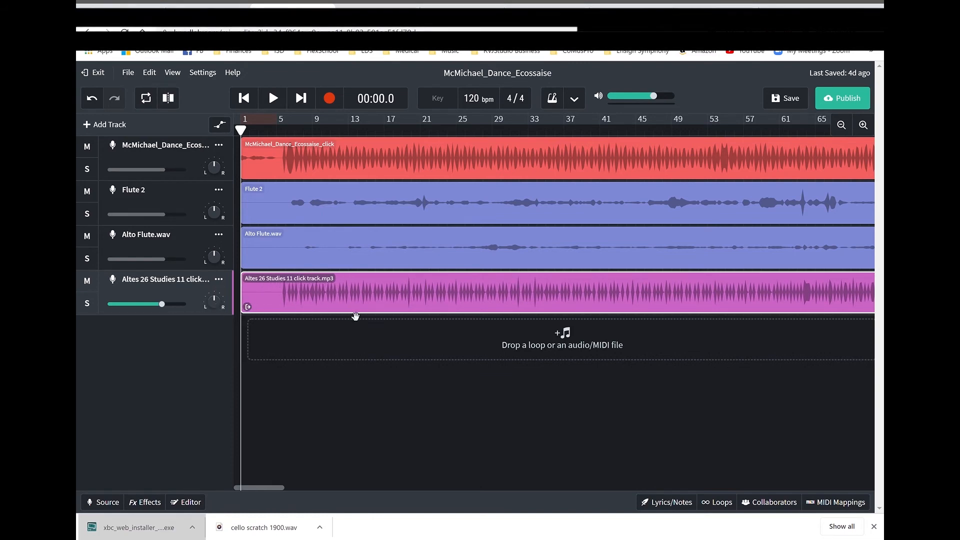
left_click_drag(378, 301, 341, 294)
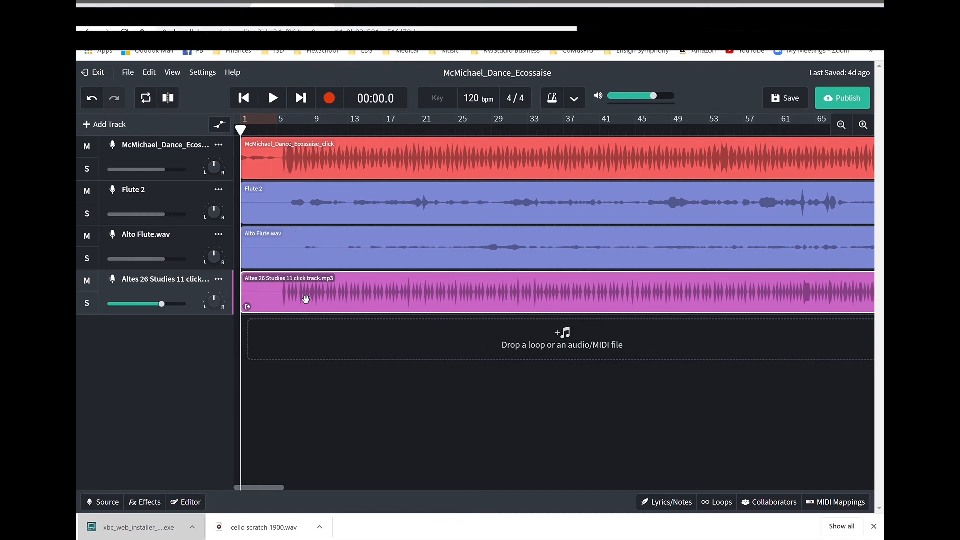
Step: Change the color of the Flute 2 track to yellow
left_click(223, 281)
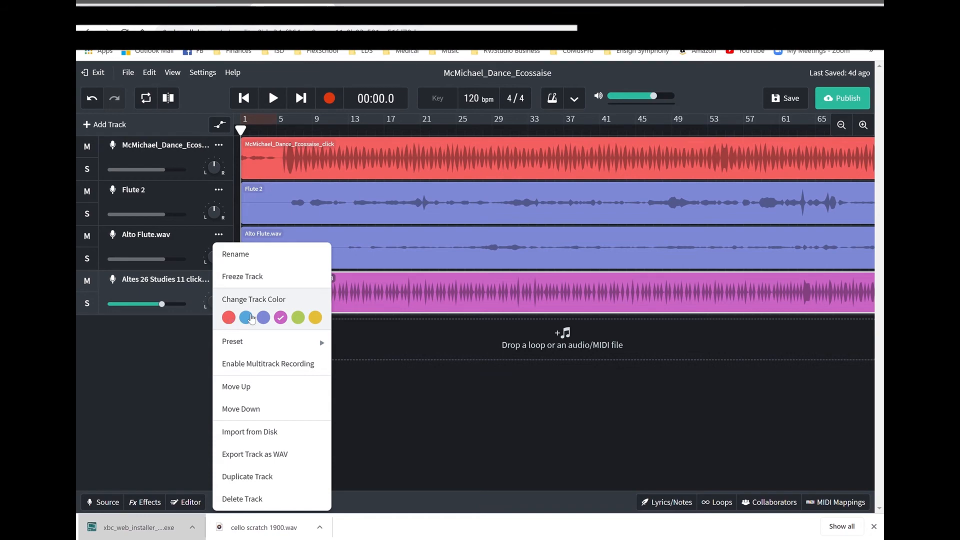
left_click(176, 347)
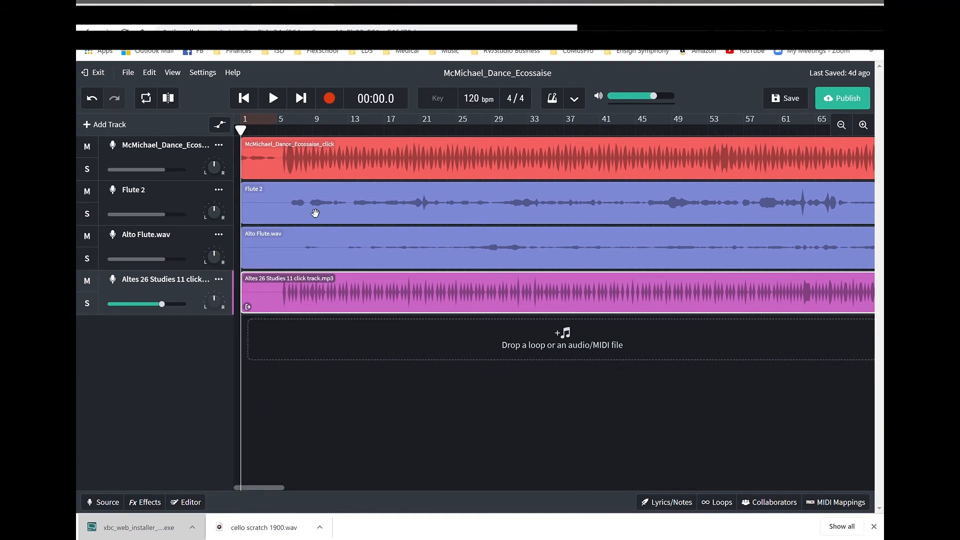
left_click(218, 190)
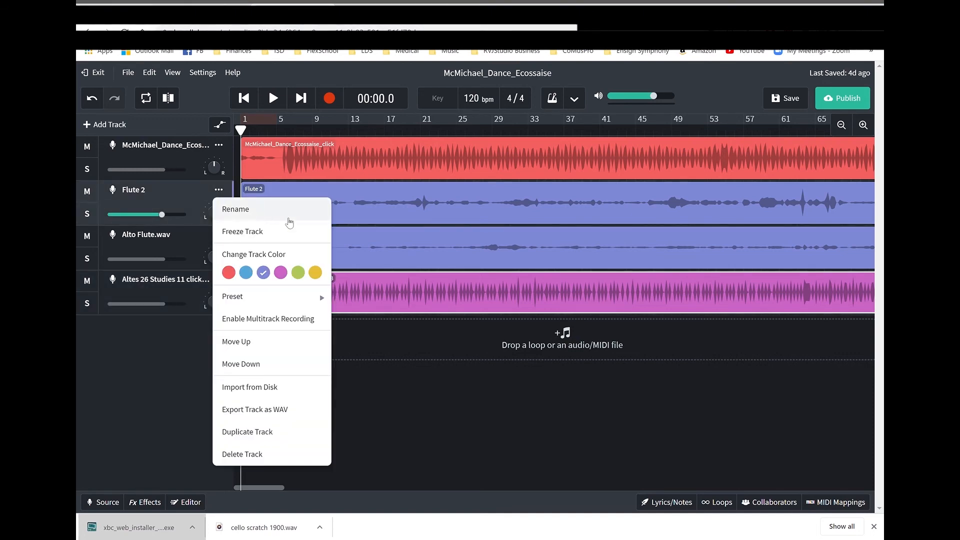
left_click(317, 273)
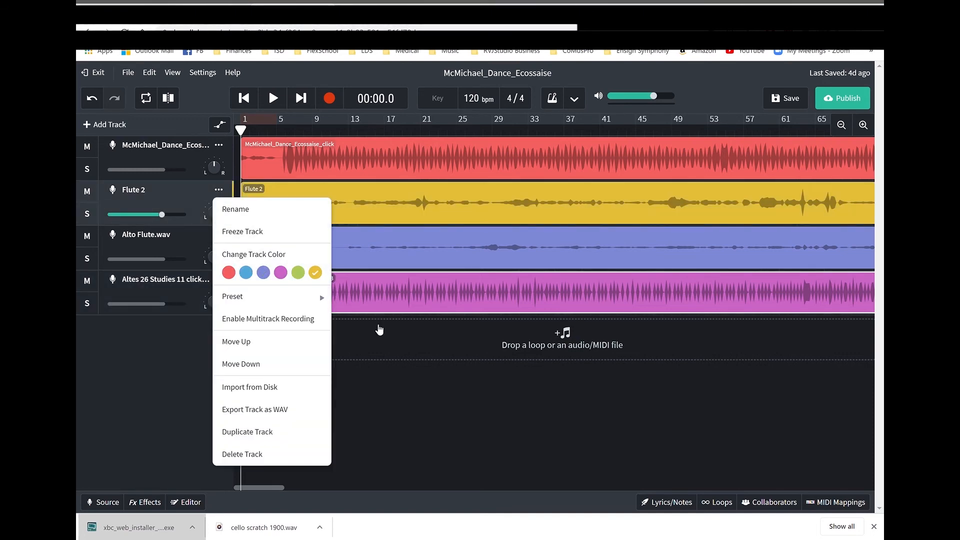
left_click(396, 404)
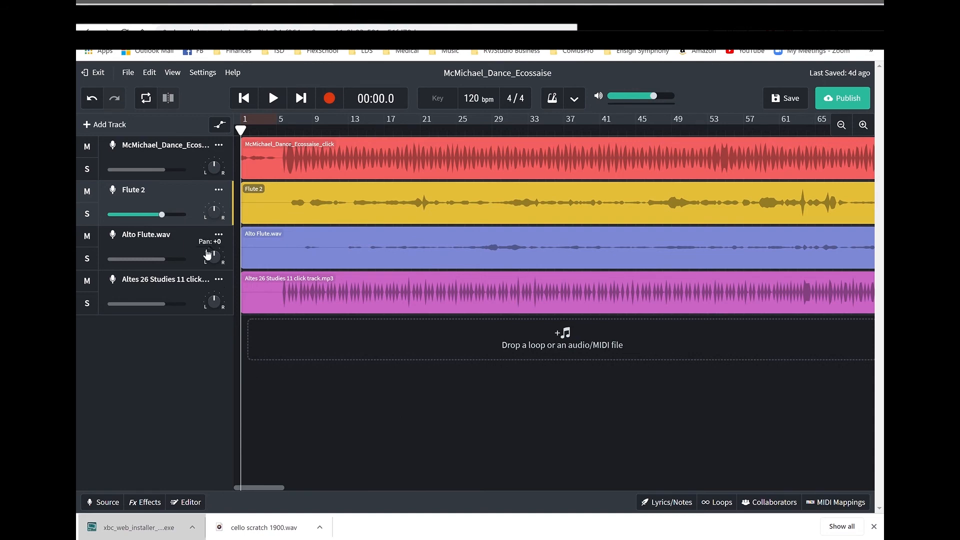
Step: Delete the Altes 26 Studies 11 click track from the project
left_click(219, 279)
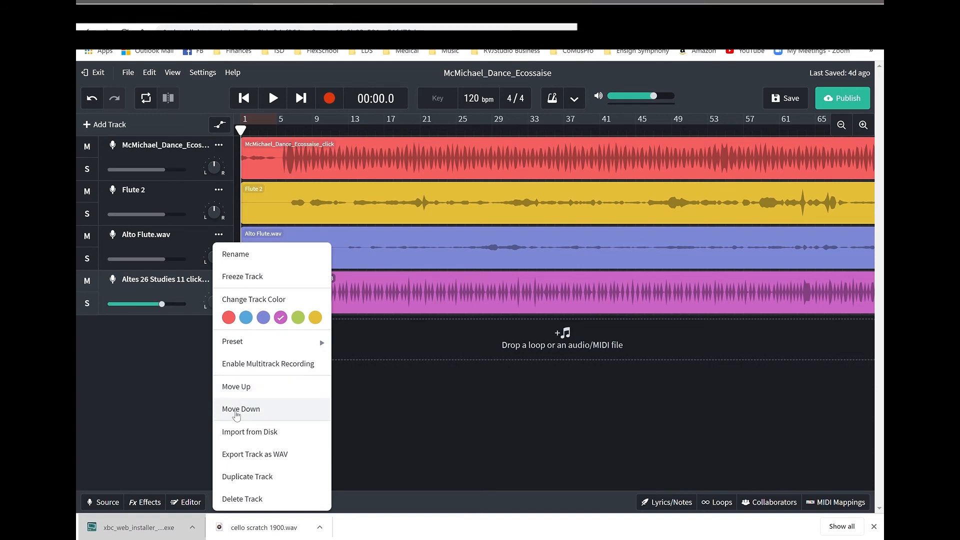
left_click(164, 406)
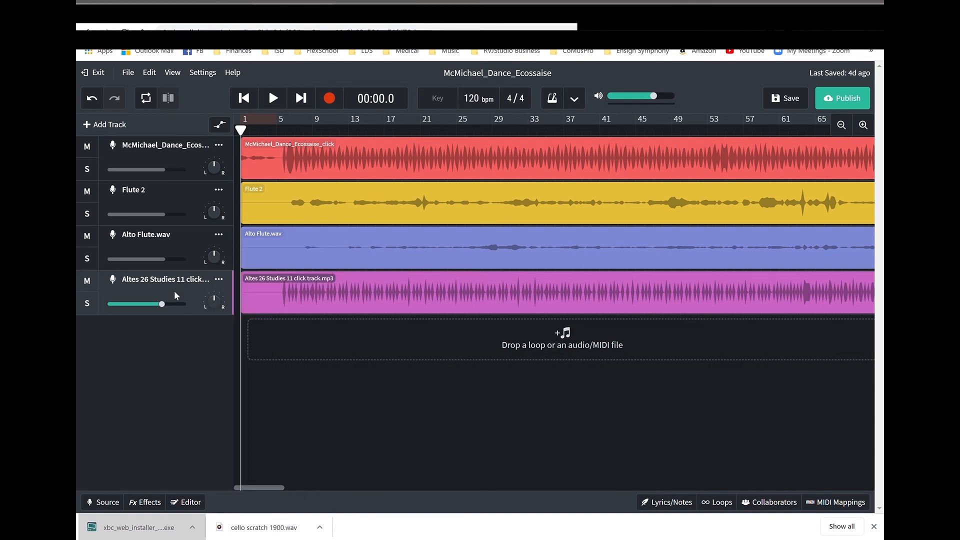
left_click_drag(177, 286, 172, 340)
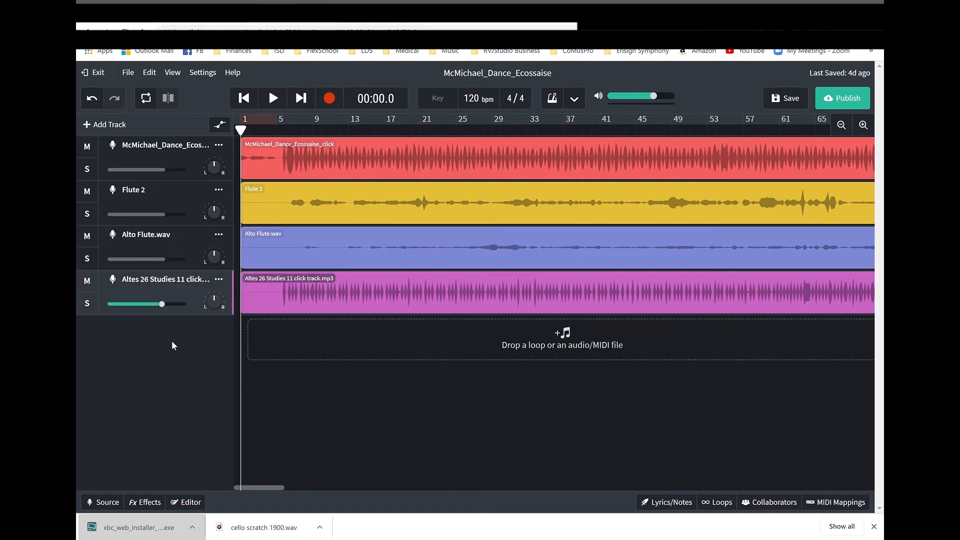
left_click(219, 280)
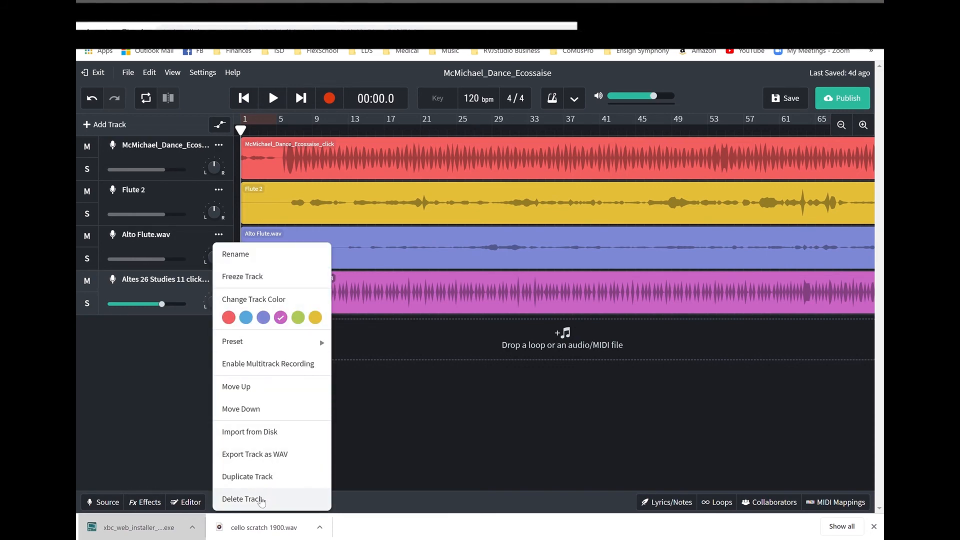
left_click(261, 499)
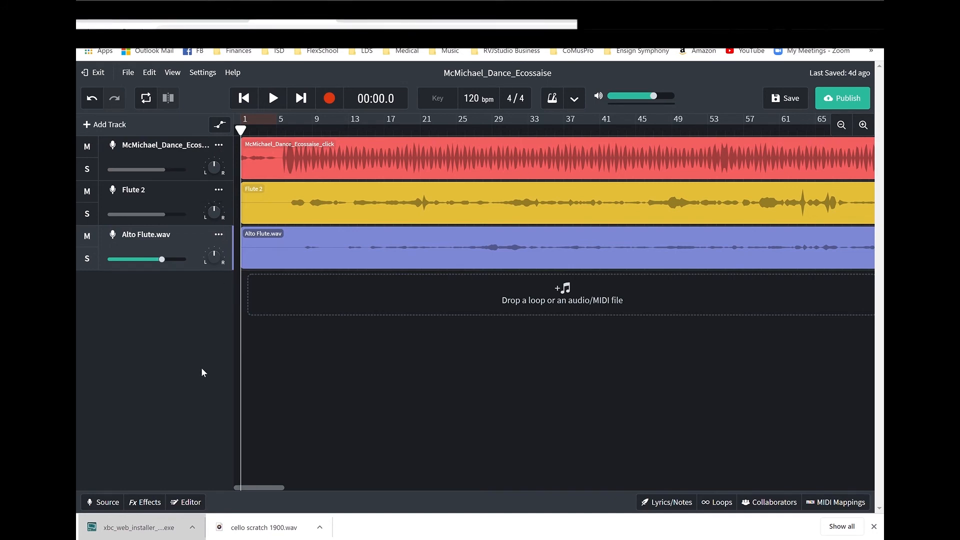
Step: Export the Alto Flute.wav track as a WAV file
left_click(220, 236)
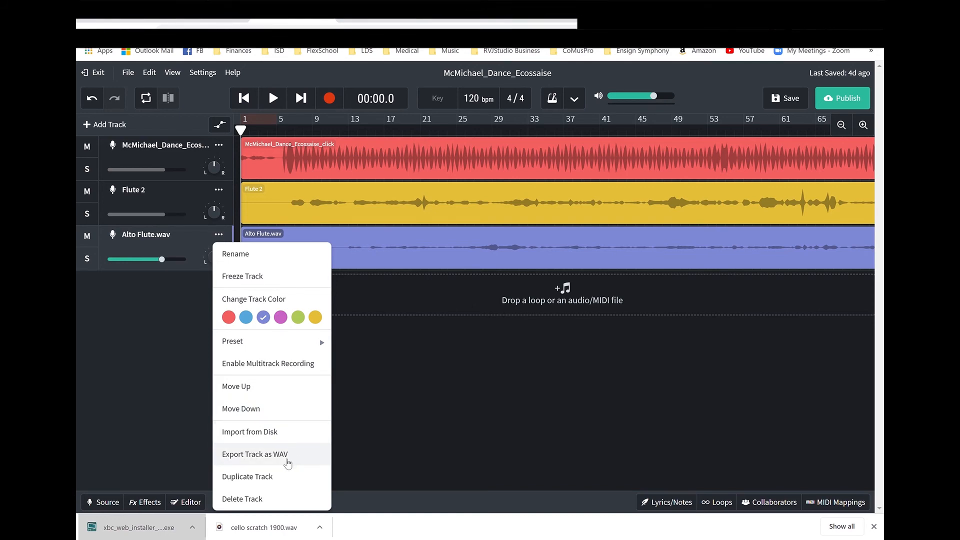
left_click(288, 462)
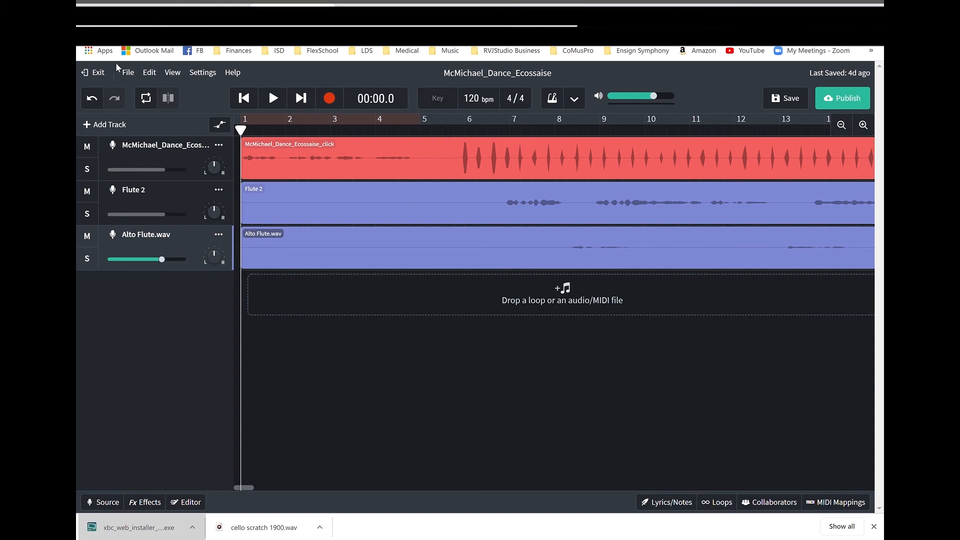
Step: Exit the Mix Editor, saving the changes, and review the project page down to its revision history
left_click(93, 74)
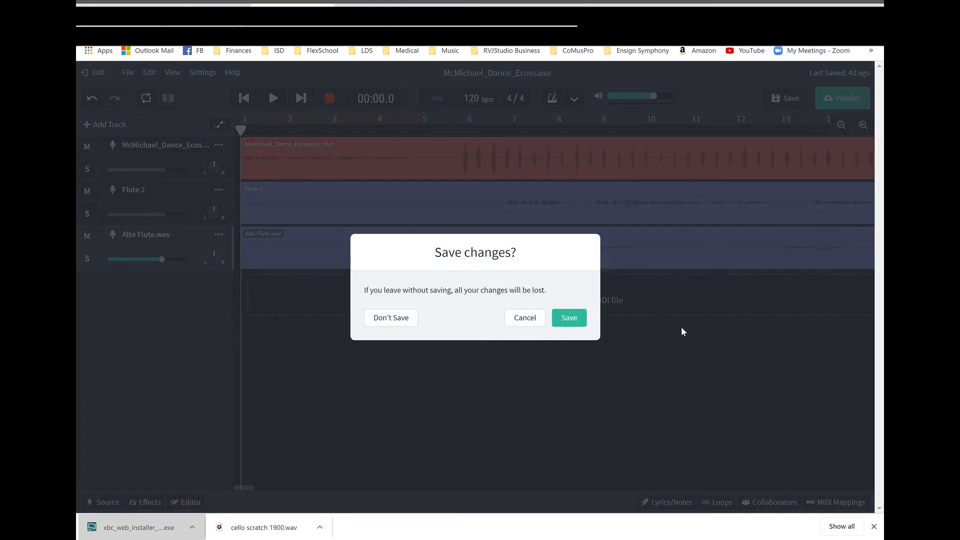
left_click(569, 320)
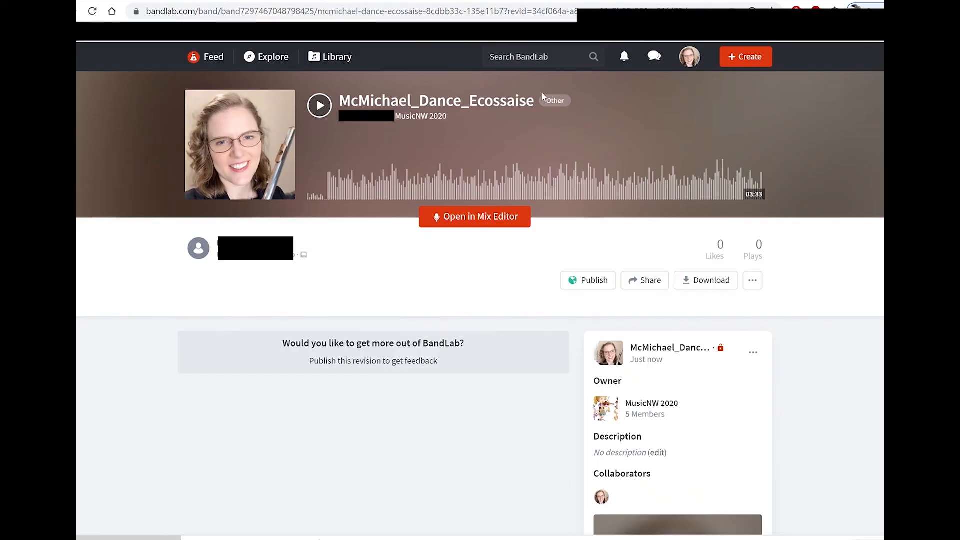
scroll(634, 249, "down", 5)
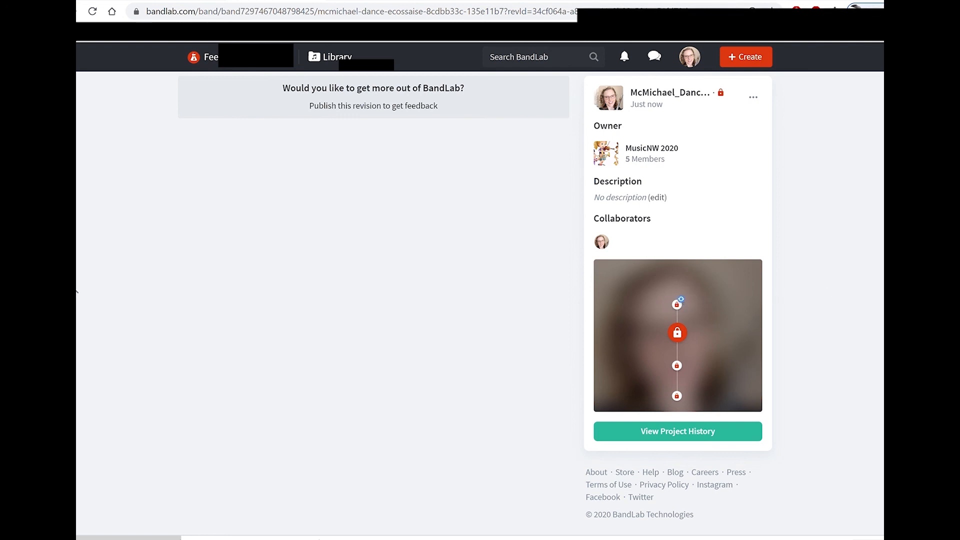
scroll(416, 79, "down", 5)
scroll(417, 79, "up", 5)
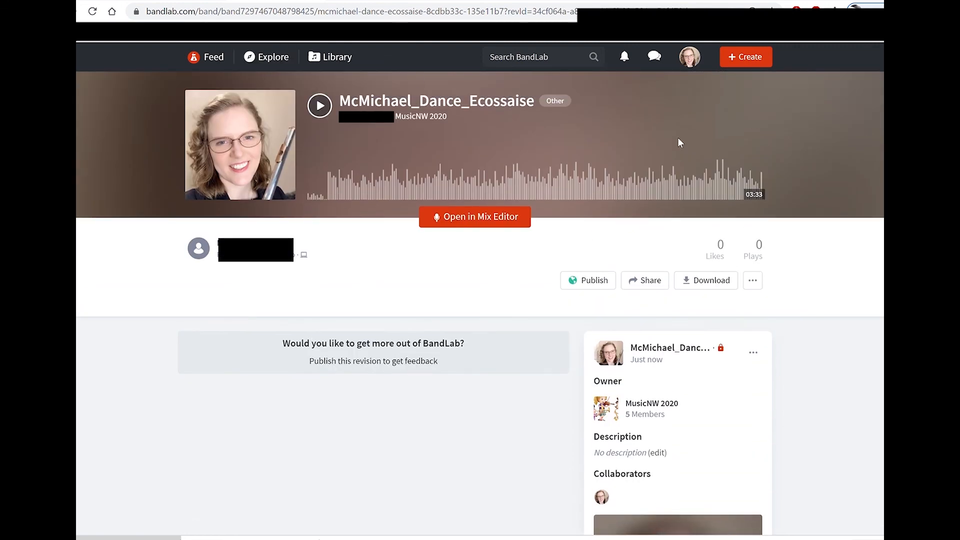
scroll(673, 303, "down", 5)
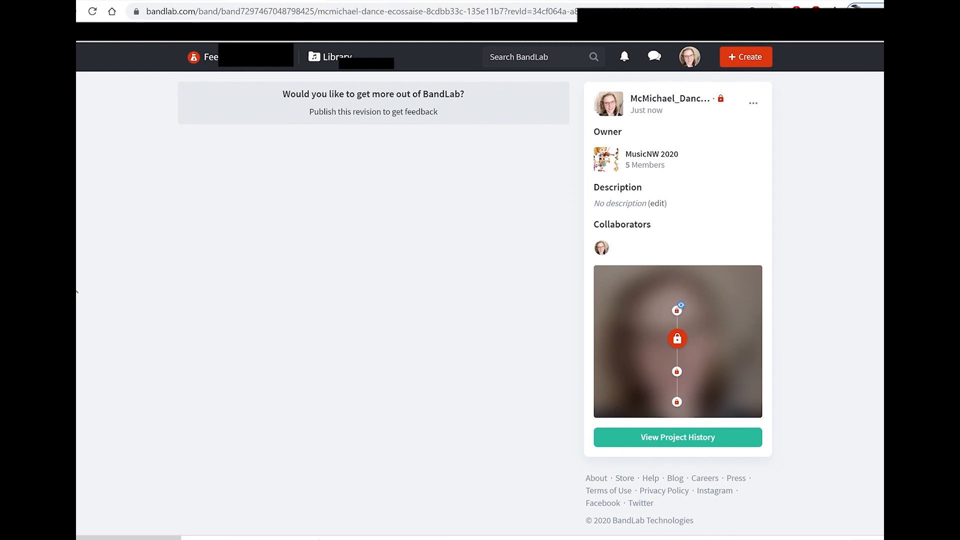
scroll(479, 299, "up", 5)
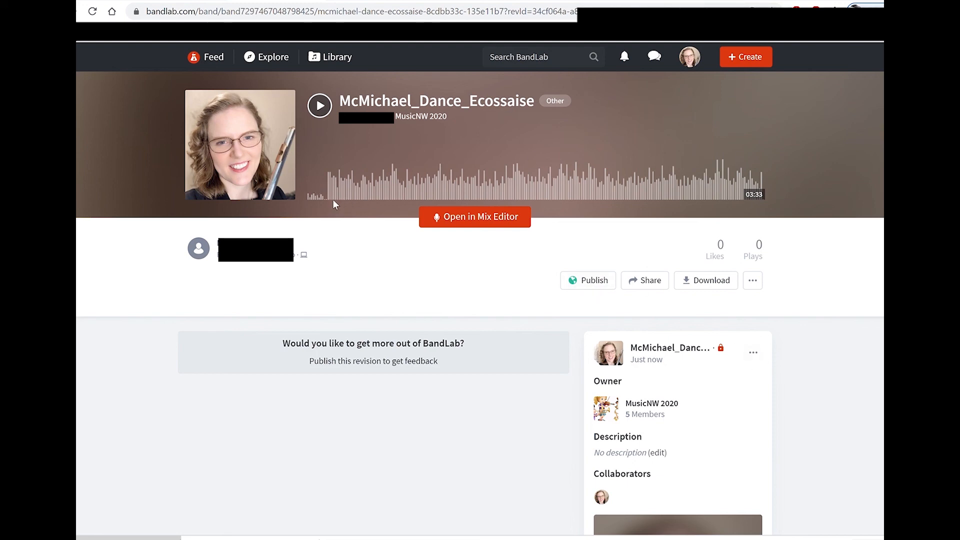
Step: Play the revision from the project page, skip ahead to about 0:27 and about 1:25, and pause playback
left_click(324, 114)
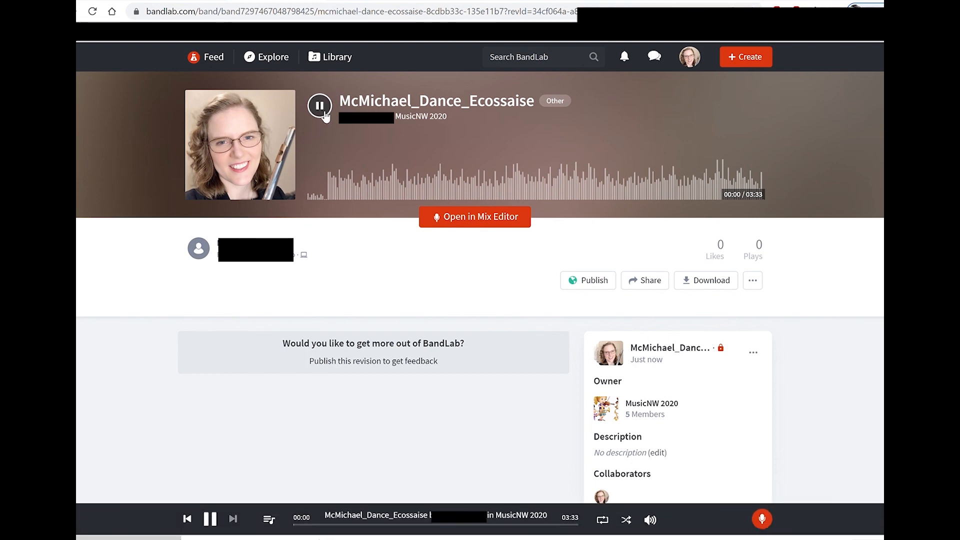
left_click(370, 198)
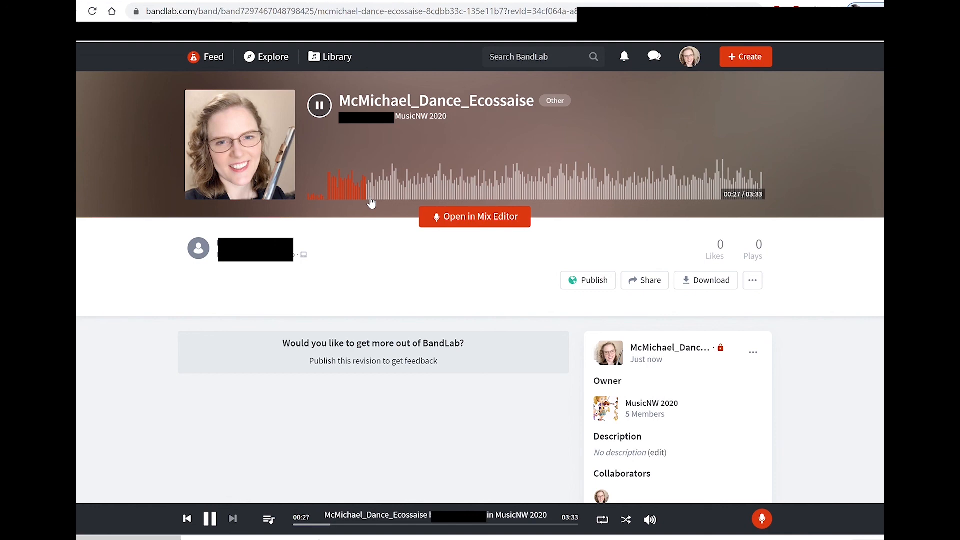
left_click(488, 195)
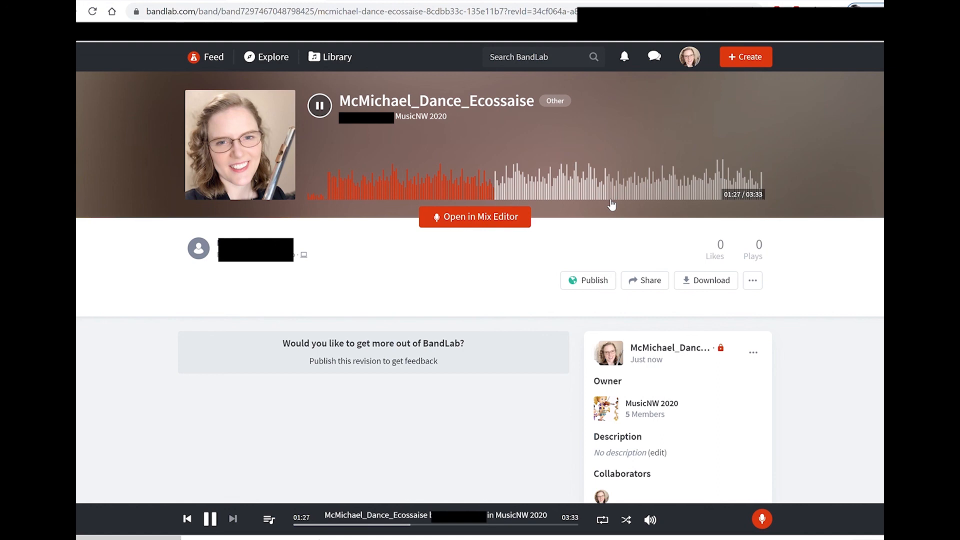
scroll(610, 204, "down", 5)
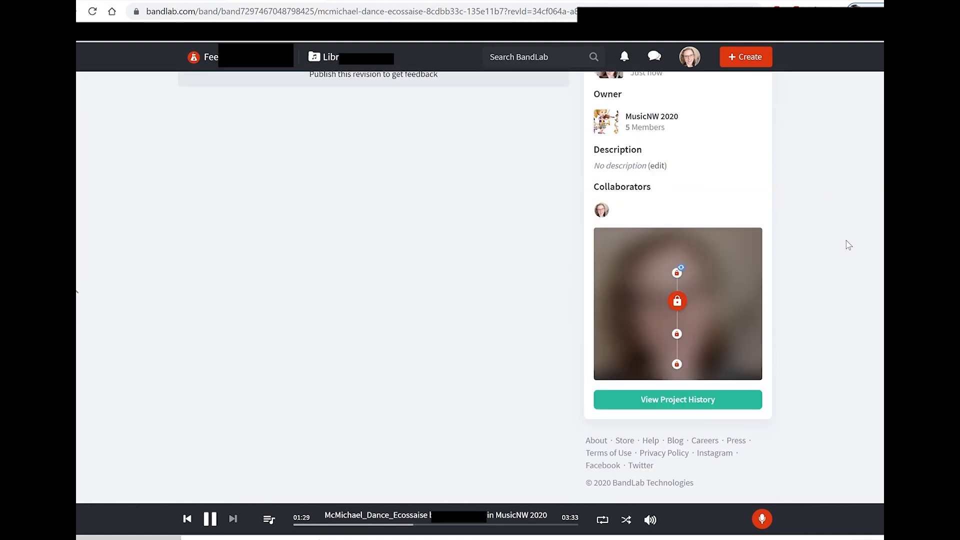
scroll(479, 287, "up", 5)
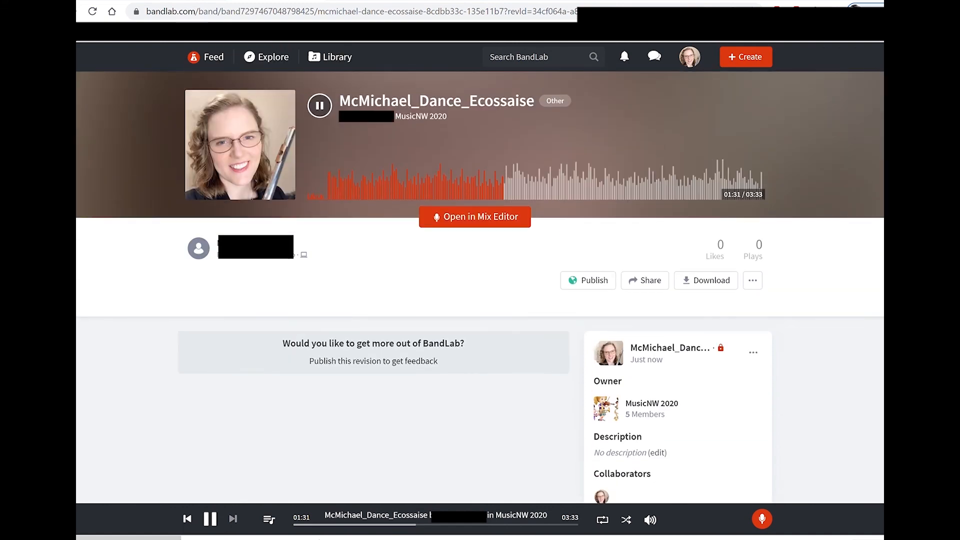
left_click(319, 106)
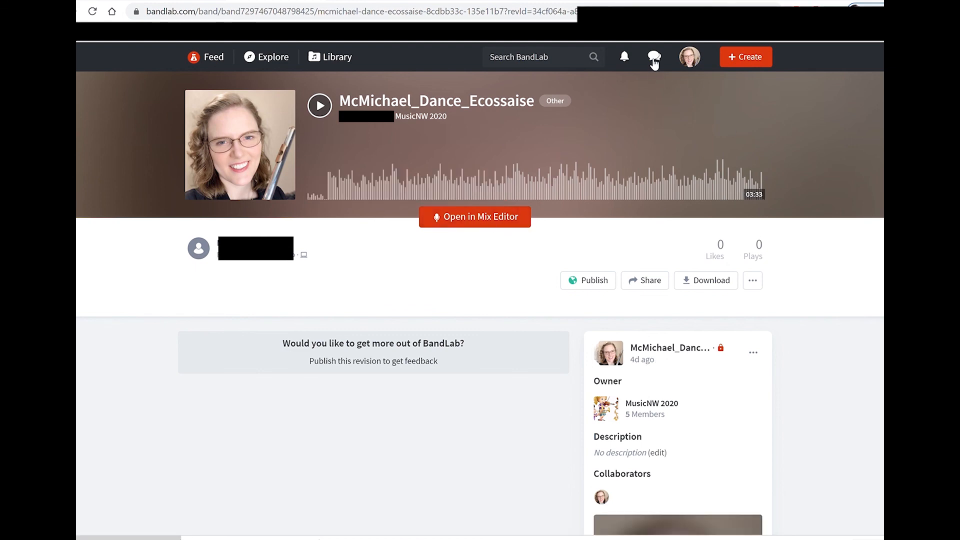
Step: Open the MusicNW 2020 band chat to read its messages, then close the chat
left_click(654, 59)
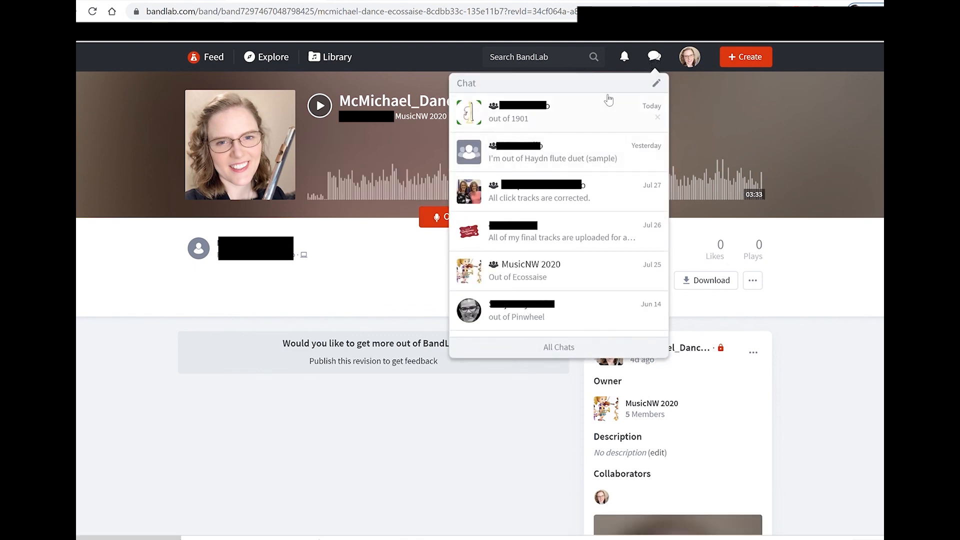
left_click(531, 276)
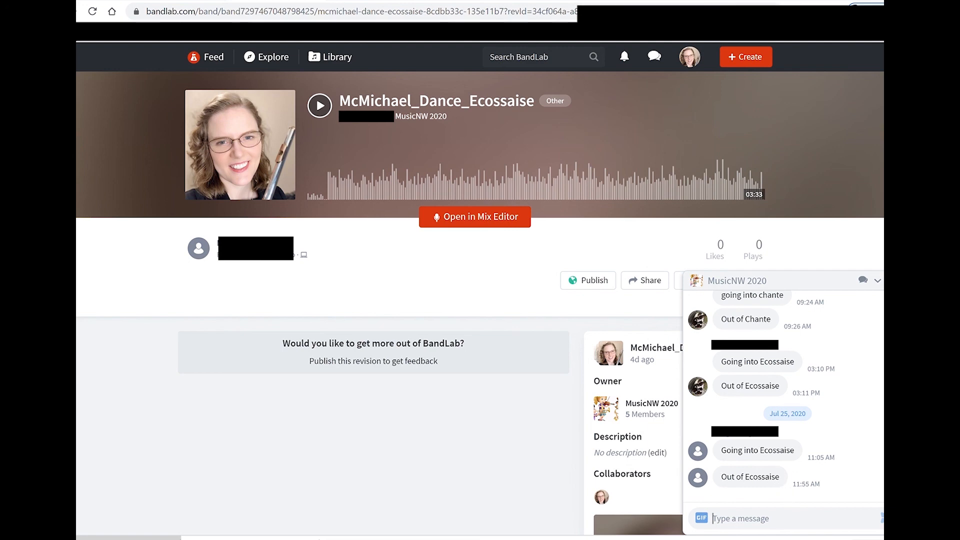
left_click(892, 280)
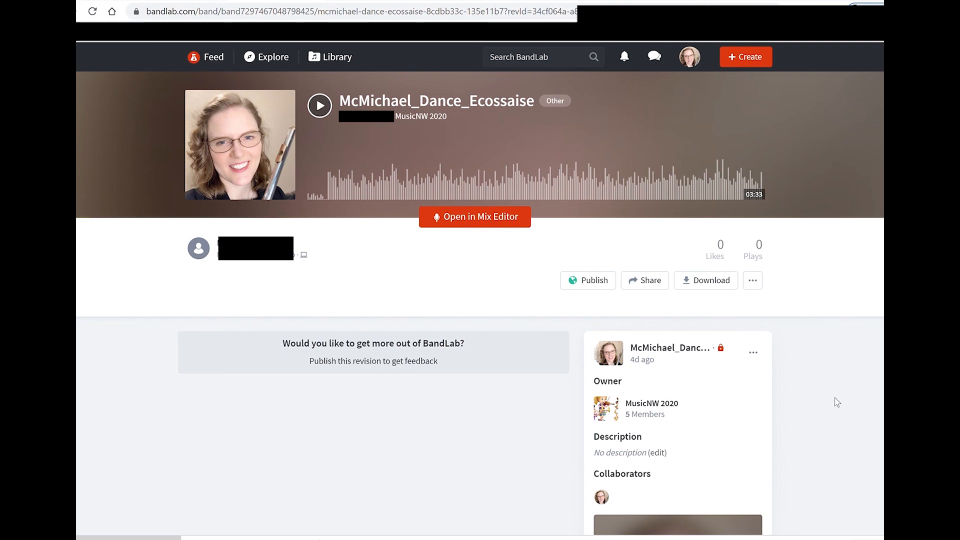